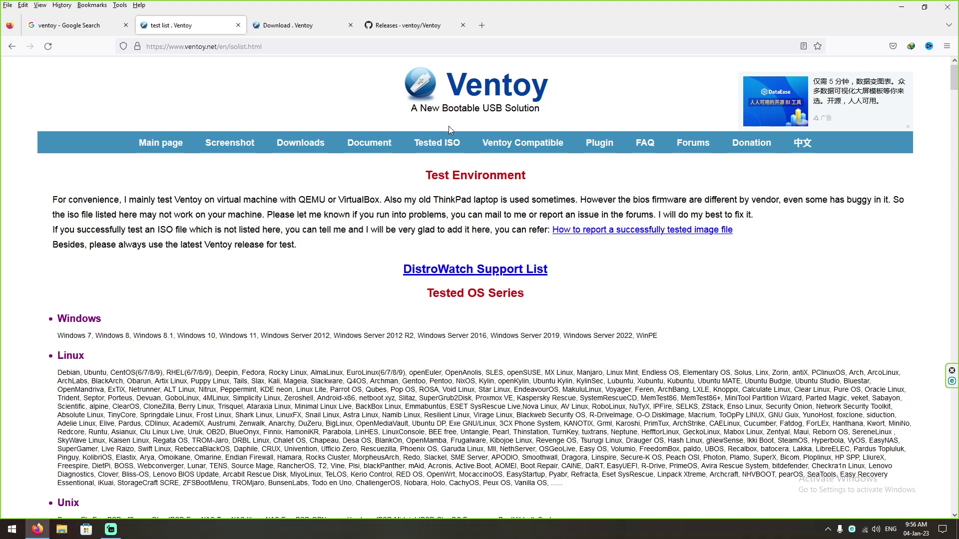
Step: Review the tested Windows, Linux, Unix, ChromeOS and other systems and the tested image files table on the Ventoy site
scroll(48, 282, "down", 1)
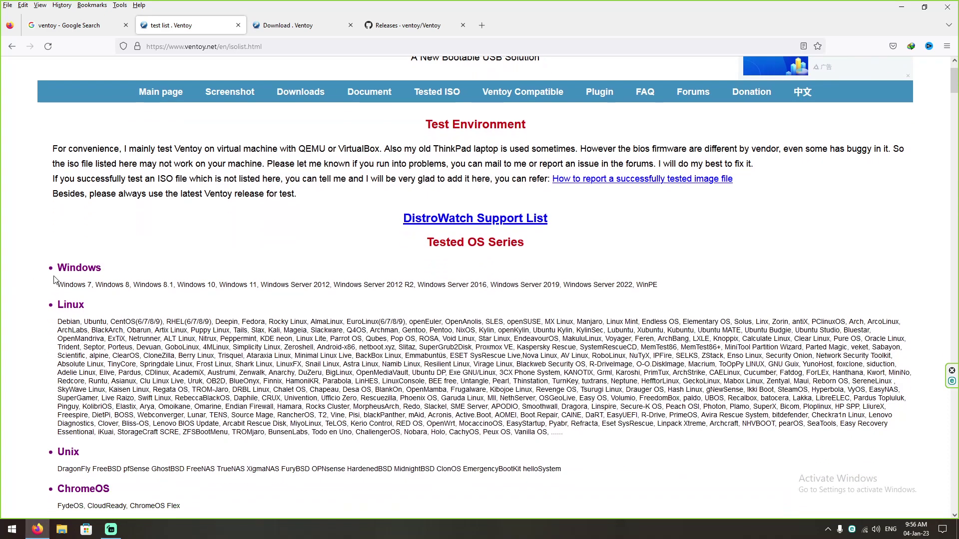
scroll(65, 299, "down", 3)
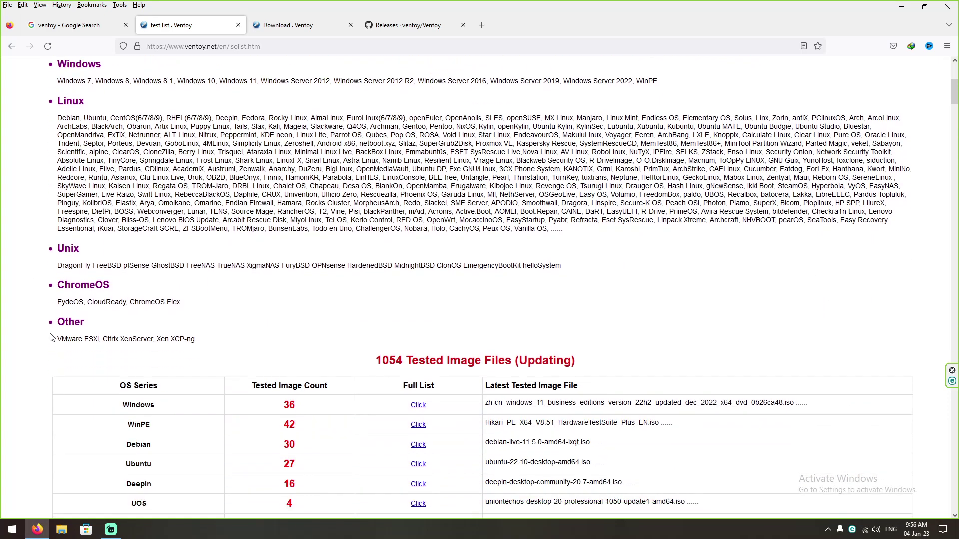
scroll(52, 332, "up", 1)
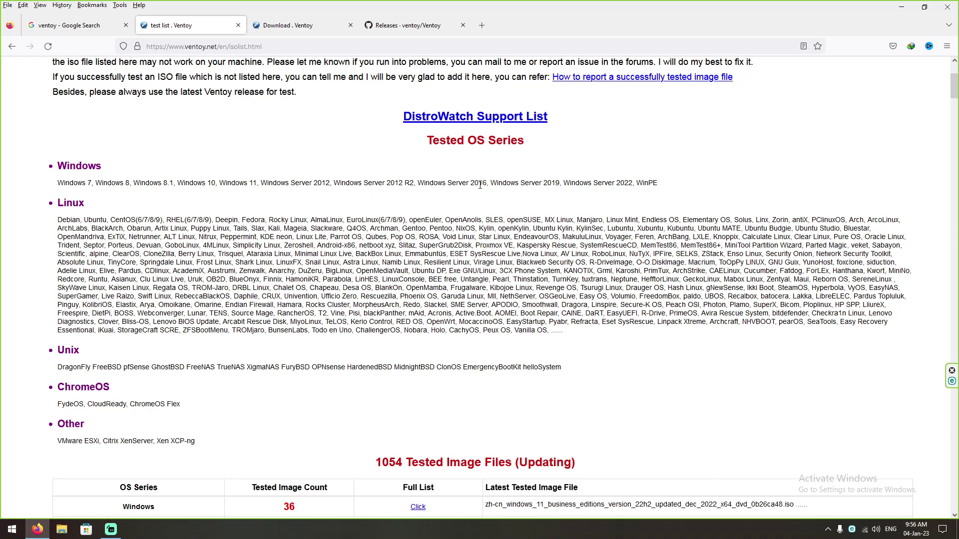
scroll(195, 214, "down", 2)
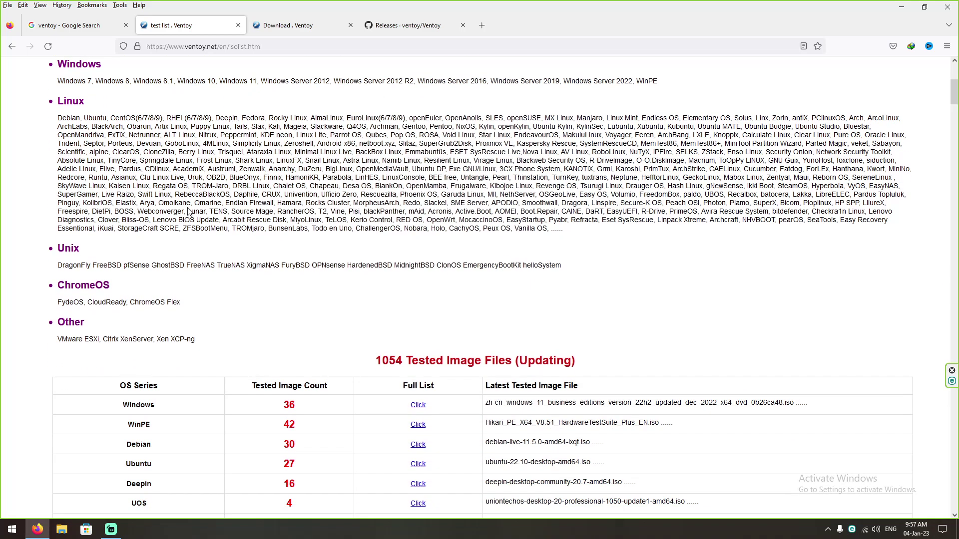
scroll(119, 330, "down", 1)
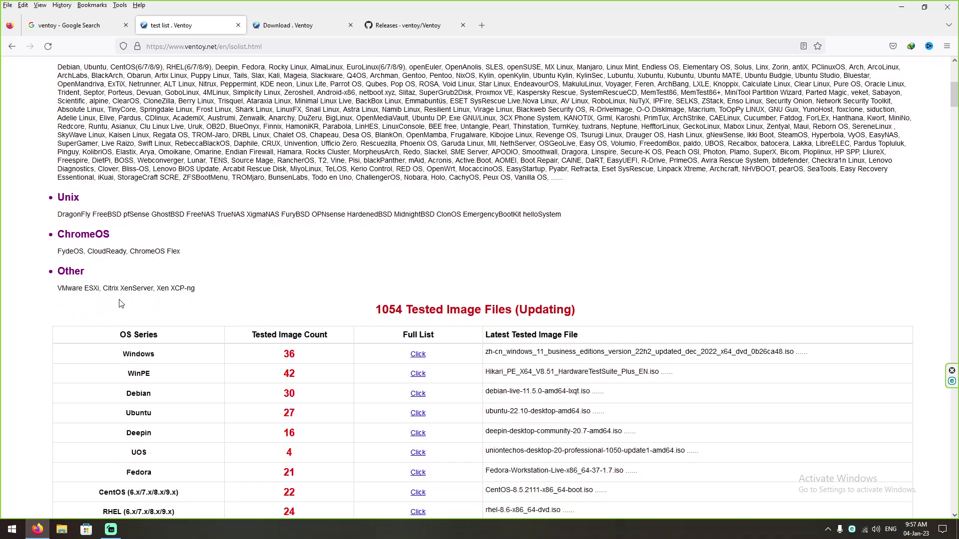
scroll(137, 281, "up", 3)
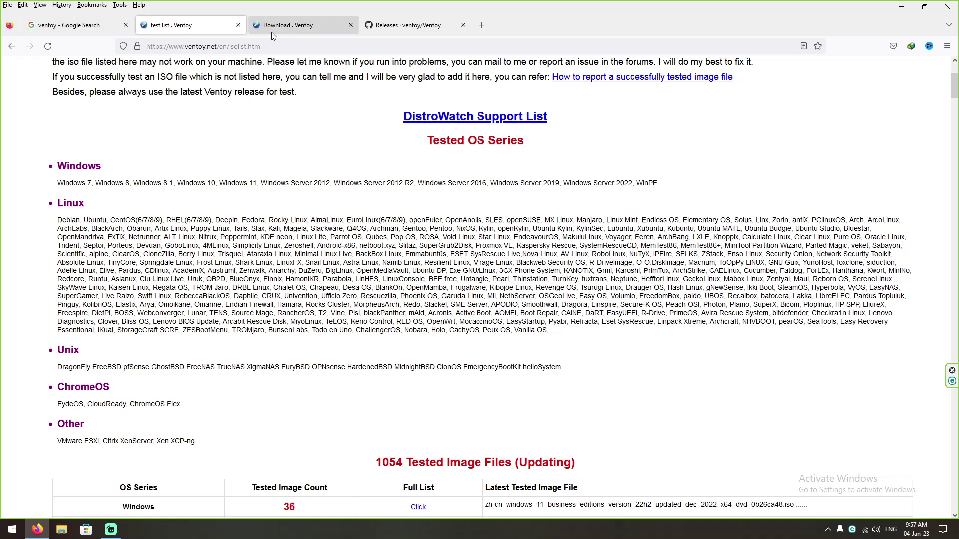
scroll(328, 135, "up", 3)
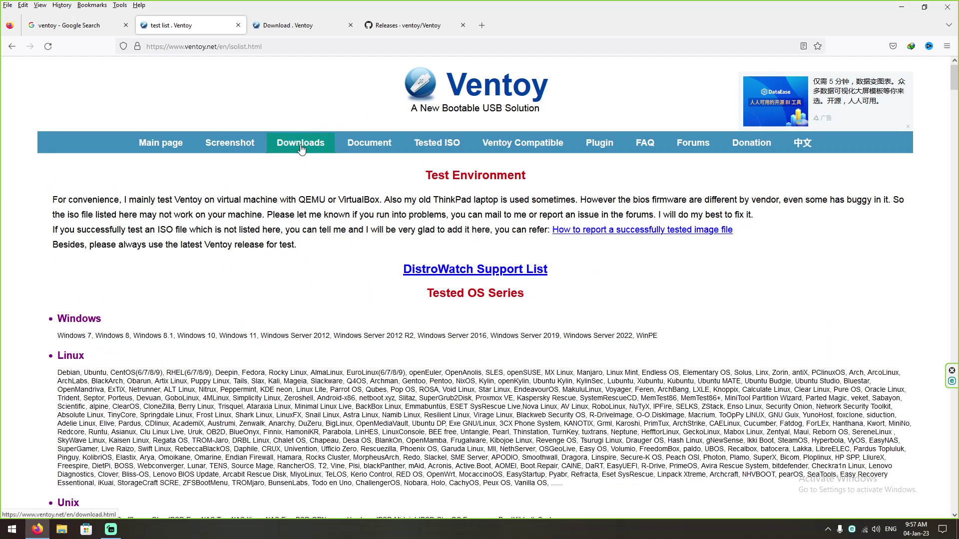
Step: Try to download ventoy-1.0.86-windows.zip from the Ventoy 1.0.86 release assets on GitHub
left_click(284, 31)
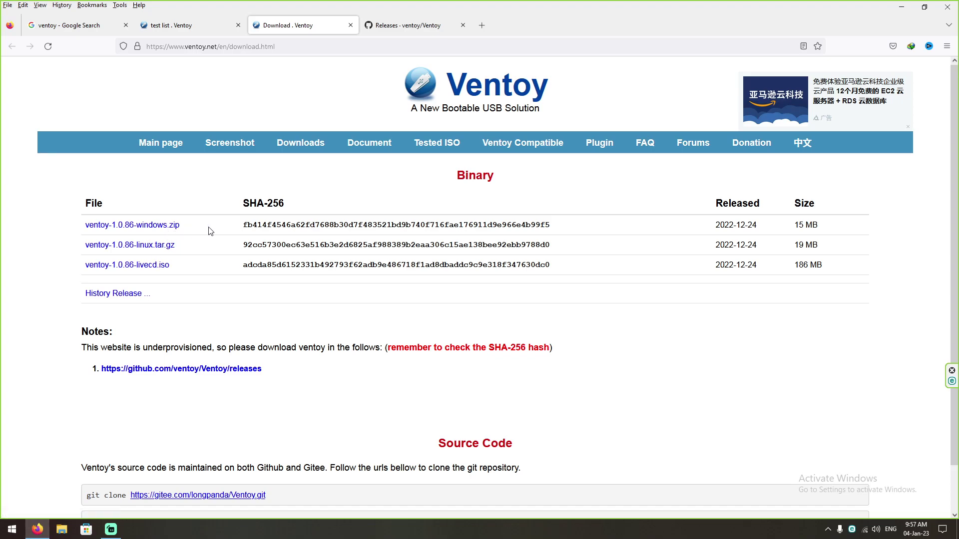
left_click(402, 25)
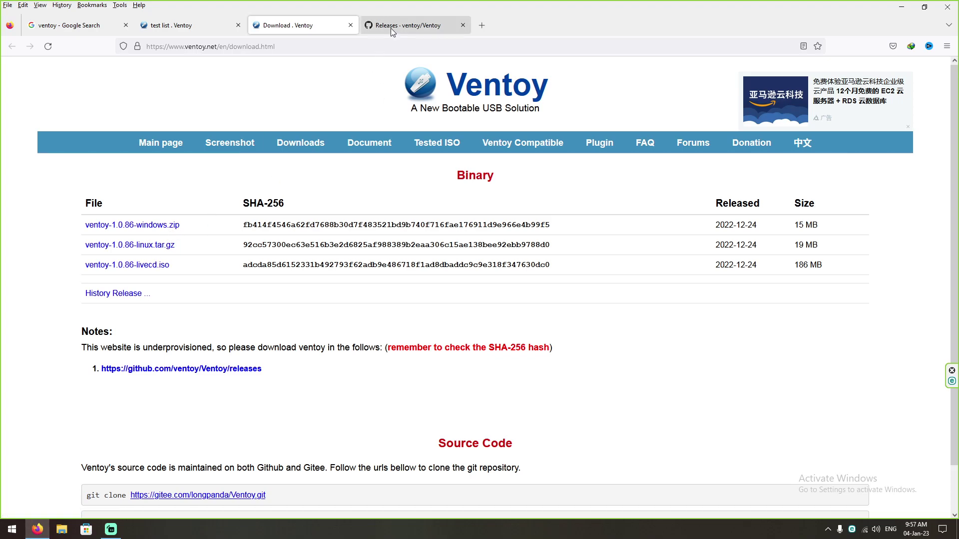
scroll(399, 181, "up", 5)
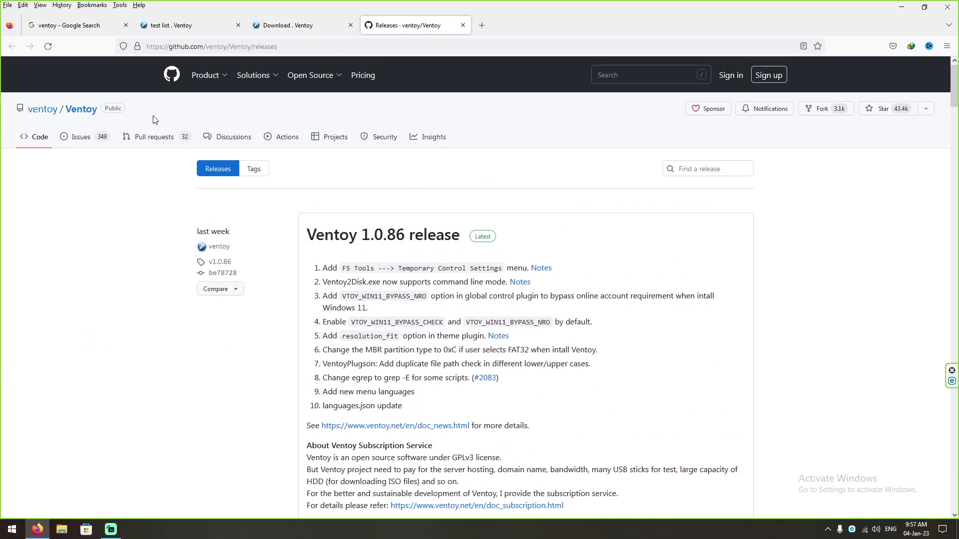
scroll(248, 126, "down", 1)
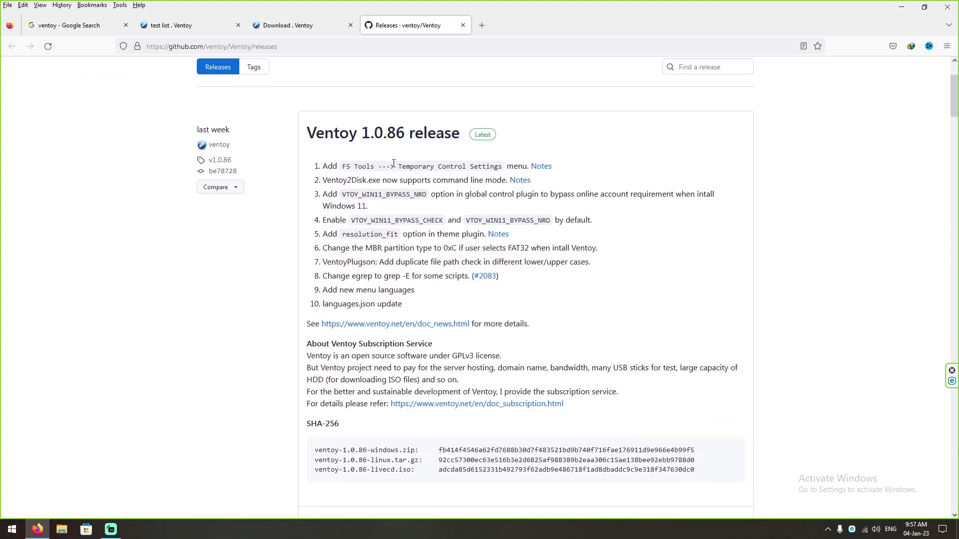
scroll(394, 163, "down", 4)
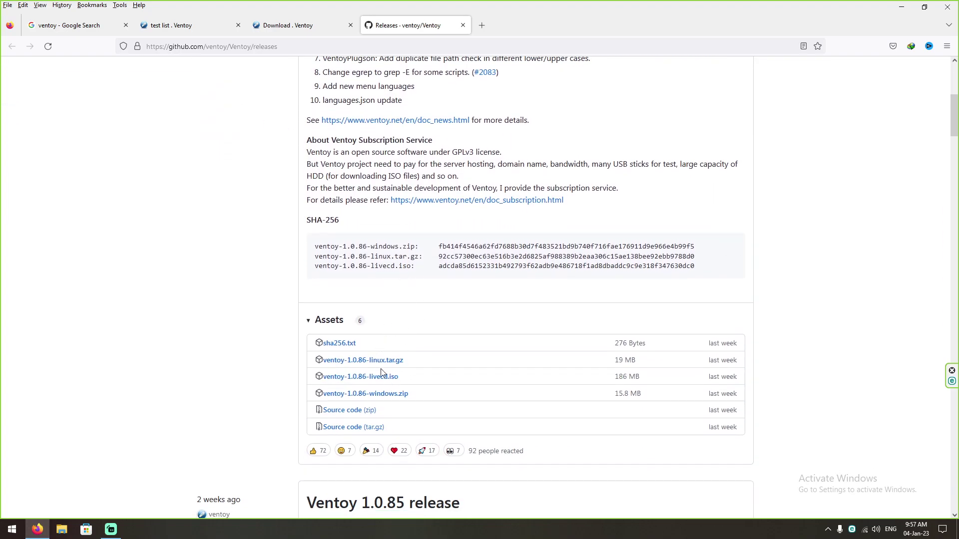
left_click(387, 394)
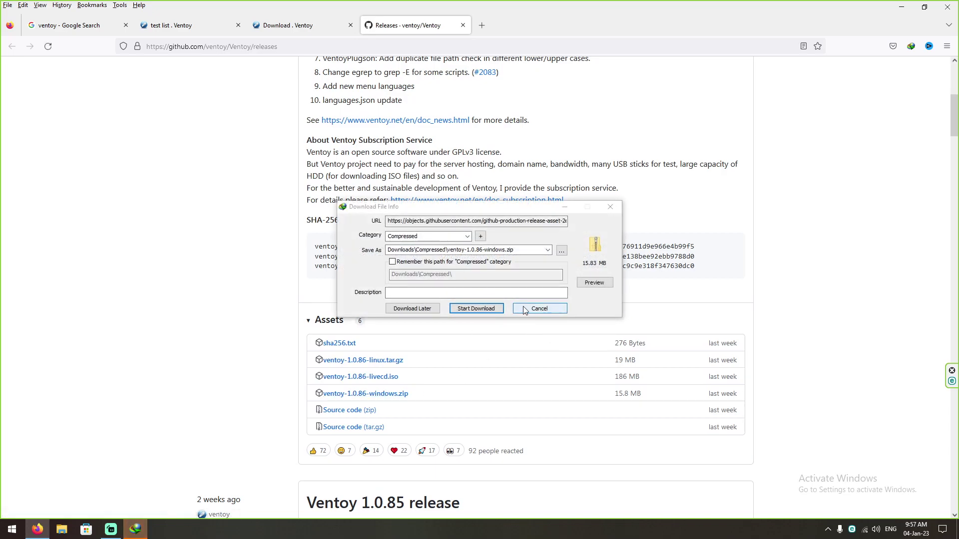
left_click(543, 307)
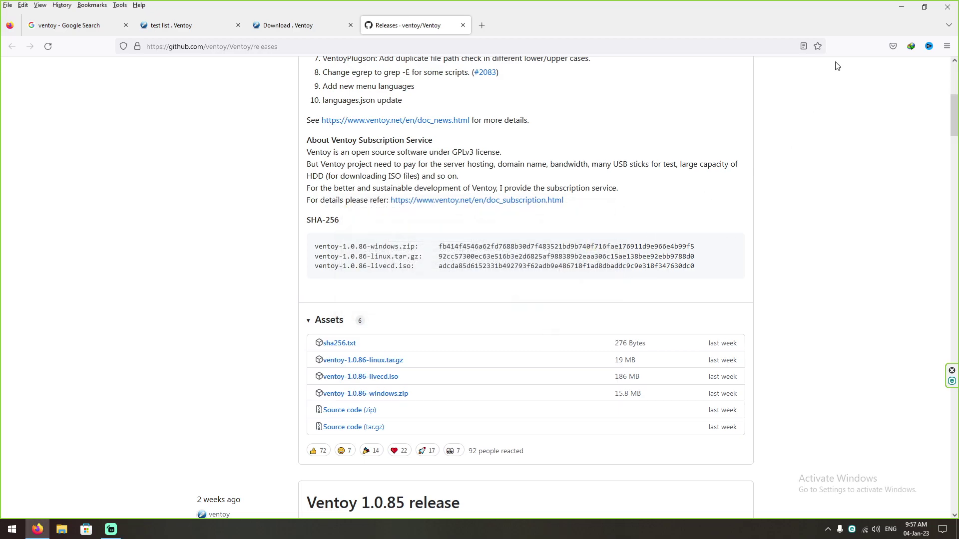
Step: Open the ventoy-1.0.86 folder inside ventoy-1.0.86-windows on File Cache (E:) and run Ventoy2Disk.exe as administrator
left_click(901, 8)
double_click(19, 69)
double_click(572, 262)
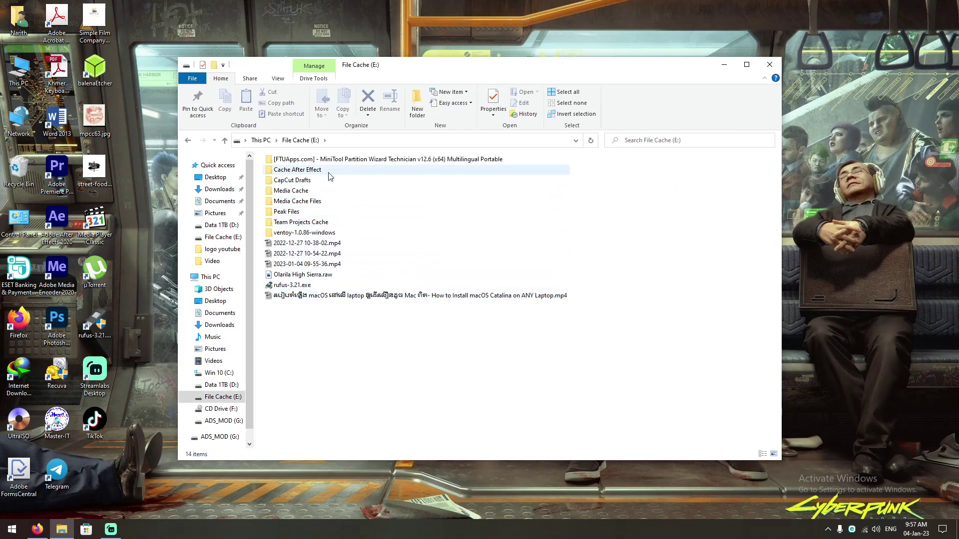
double_click(288, 233)
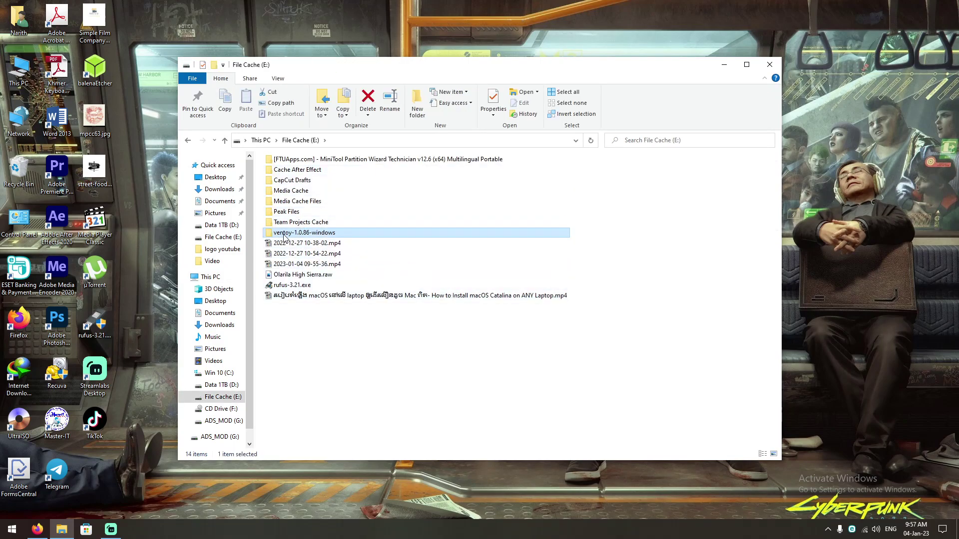
double_click(299, 161)
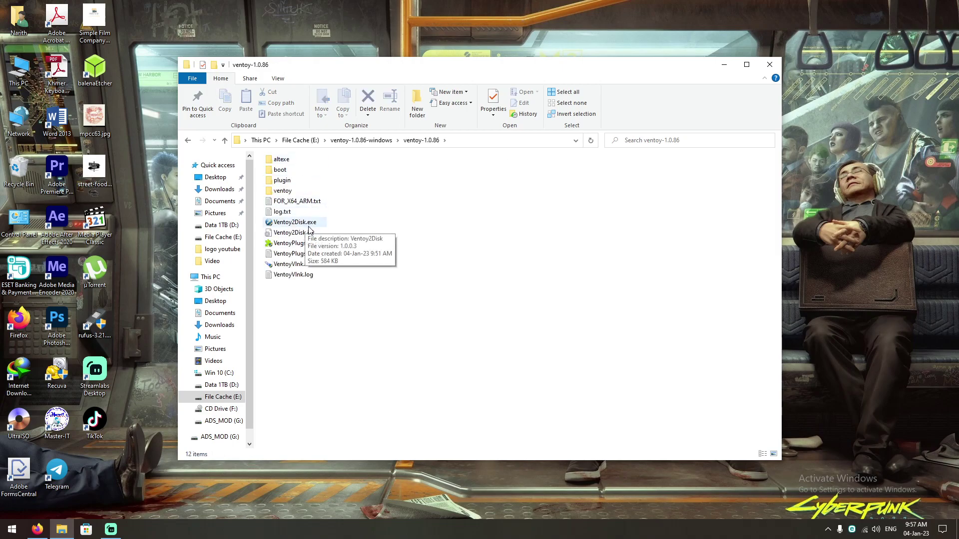
right_click(310, 228)
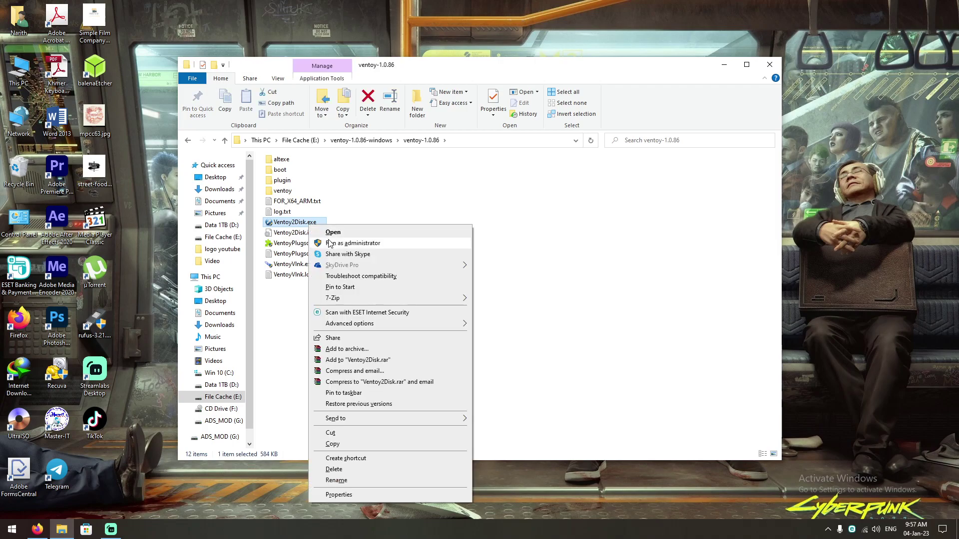
left_click(329, 240)
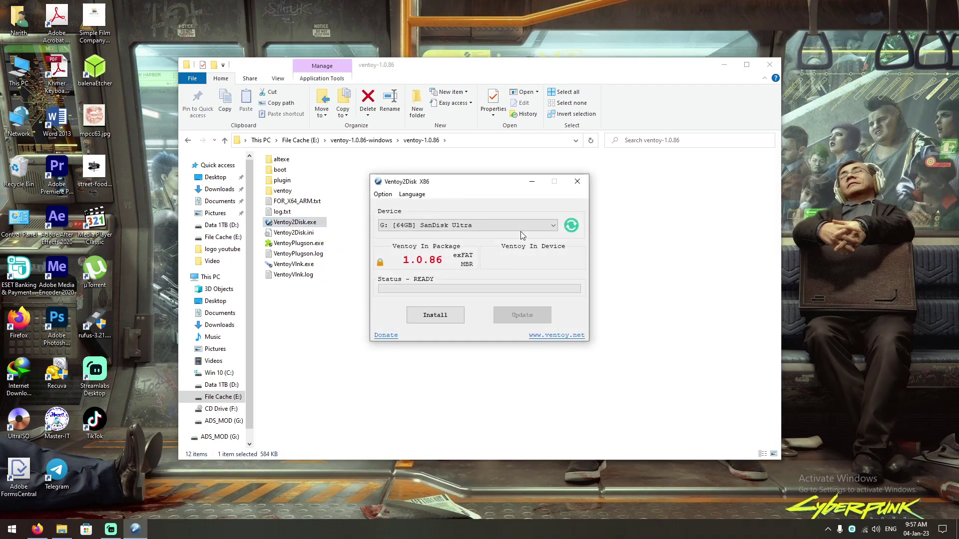
Step: Close the folder window and move the Ventoy2Disk window clear of the ISO files on the desktop
left_click(769, 63)
left_click_drag(479, 185, 675, 178)
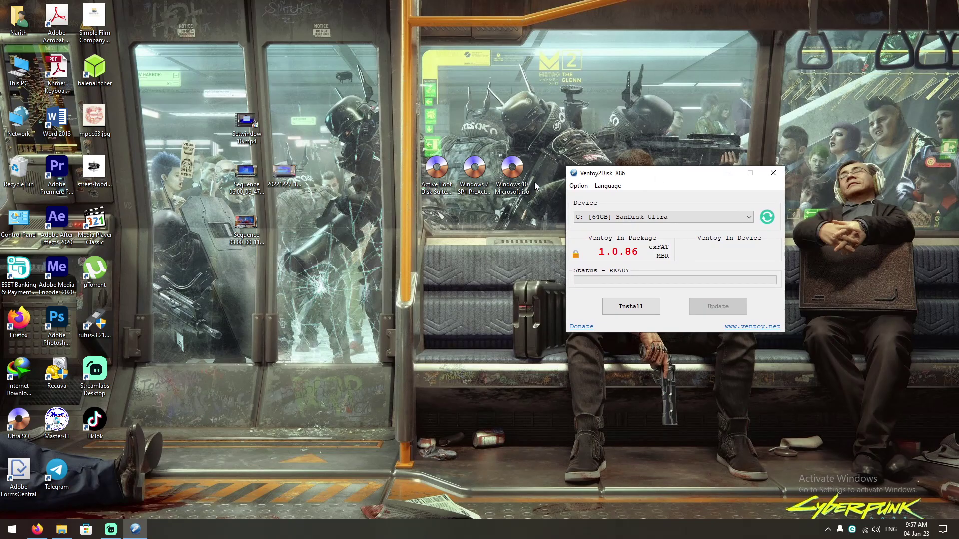
left_click_drag(620, 178, 610, 158)
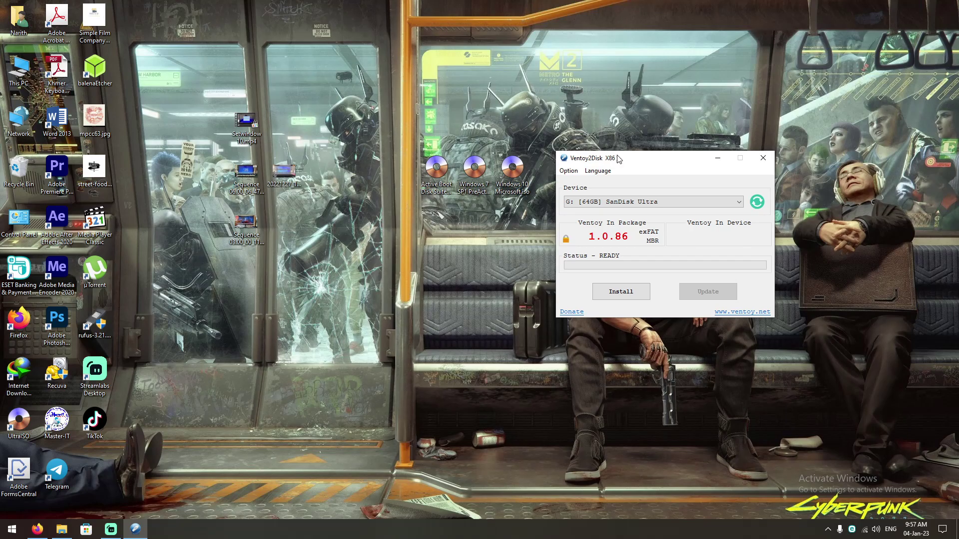
left_click_drag(648, 161, 638, 180)
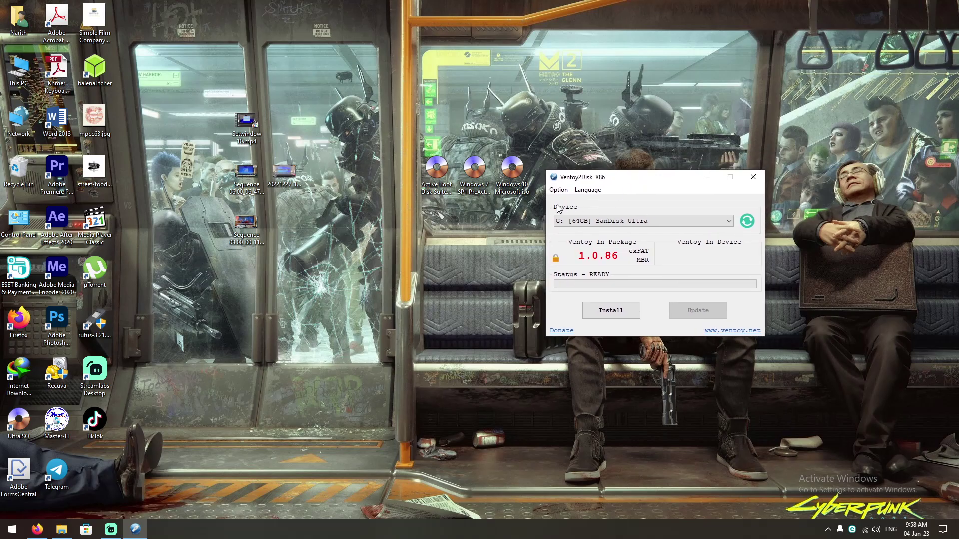
Step: Inspect Ventoy2Disk's secure boot and partition style options and the list of target devices
left_click(558, 190)
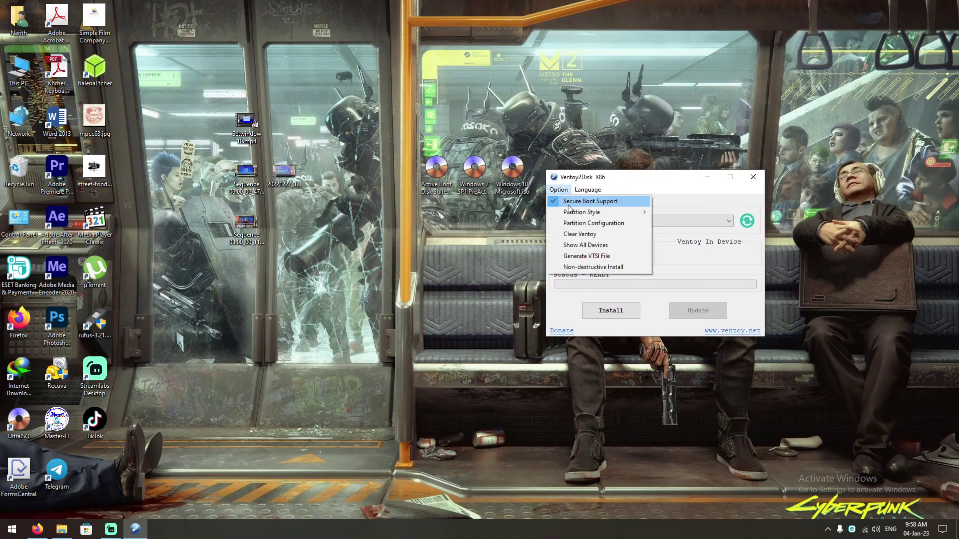
mouse_move(579, 212)
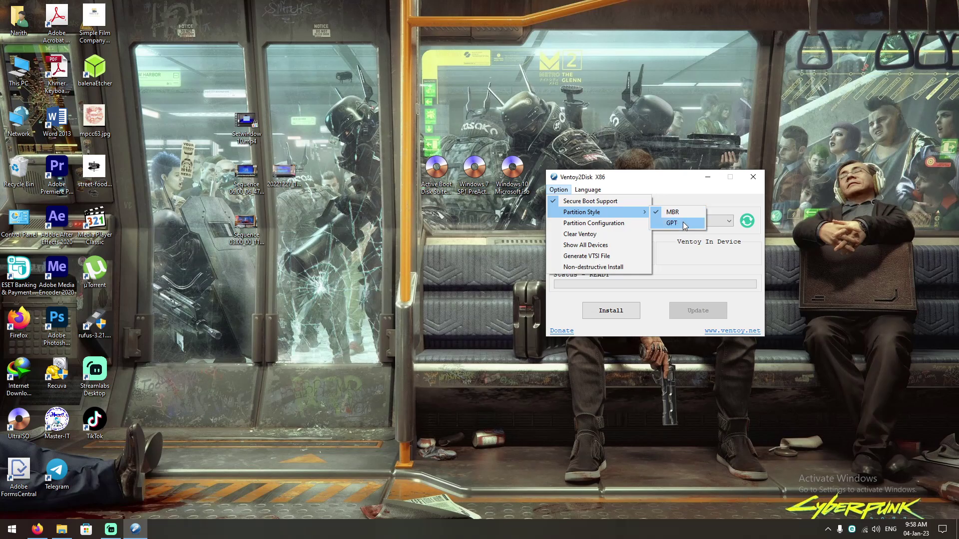
left_click(669, 181)
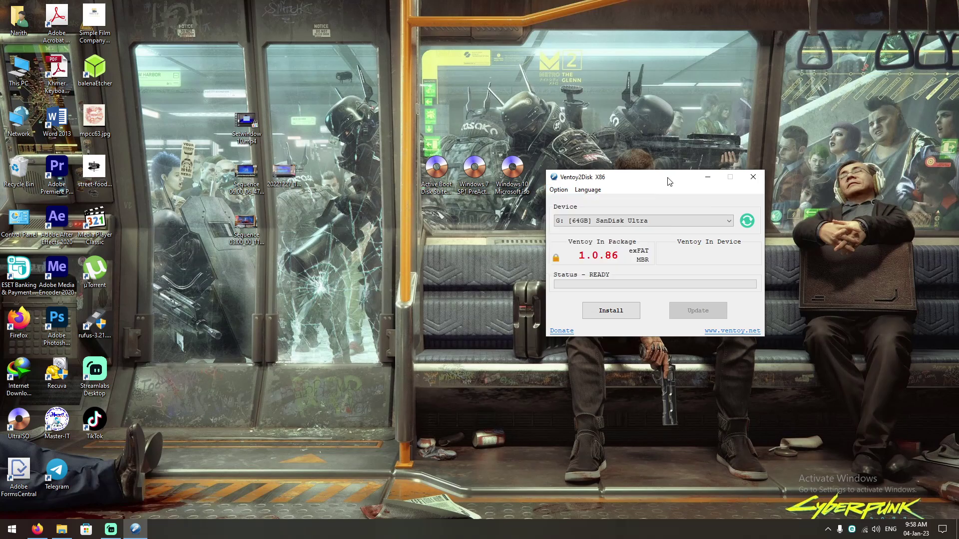
left_click_drag(669, 181, 662, 166)
left_click(598, 210)
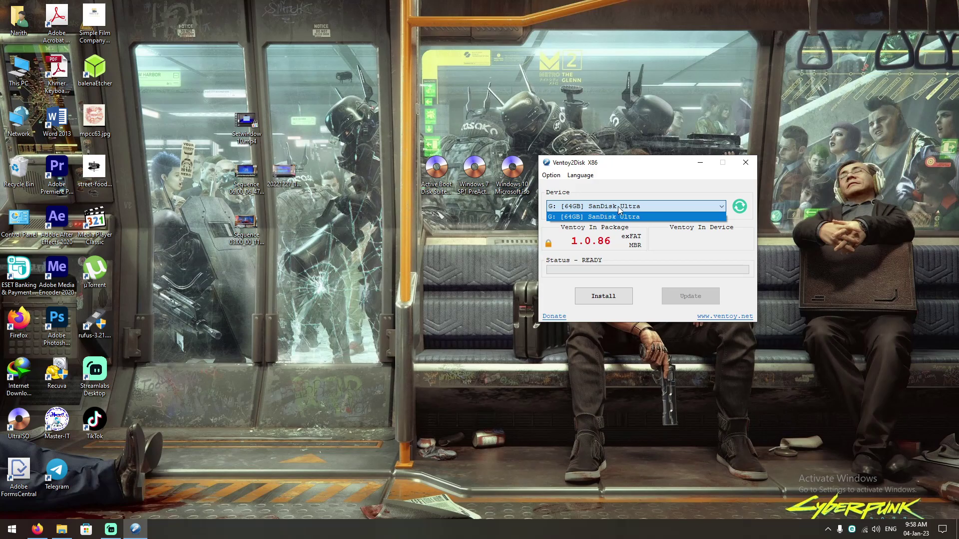
left_click(677, 195)
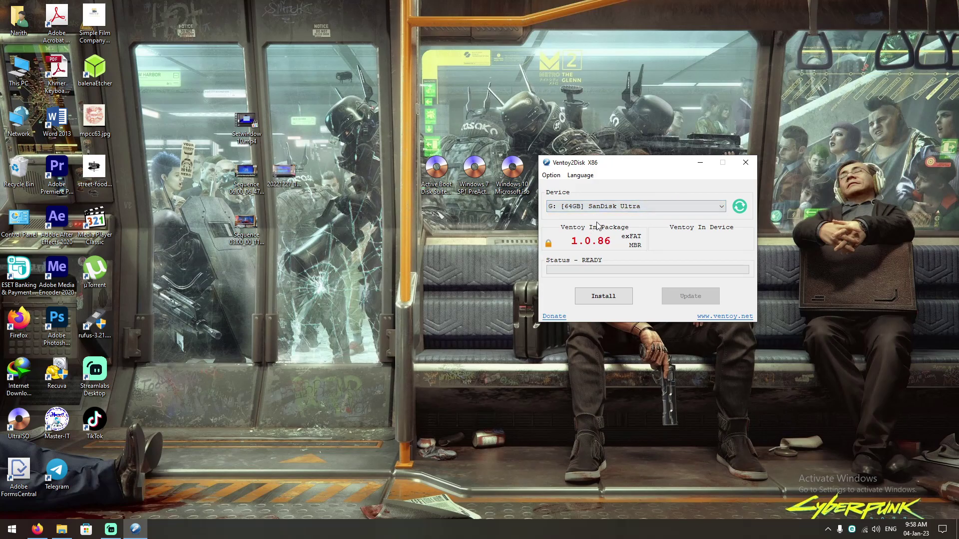
Step: Install Ventoy on the G: [64GB] SanDisk Ultra drive, accepting that it is formatted, and close Ventoy2Disk
left_click(605, 296)
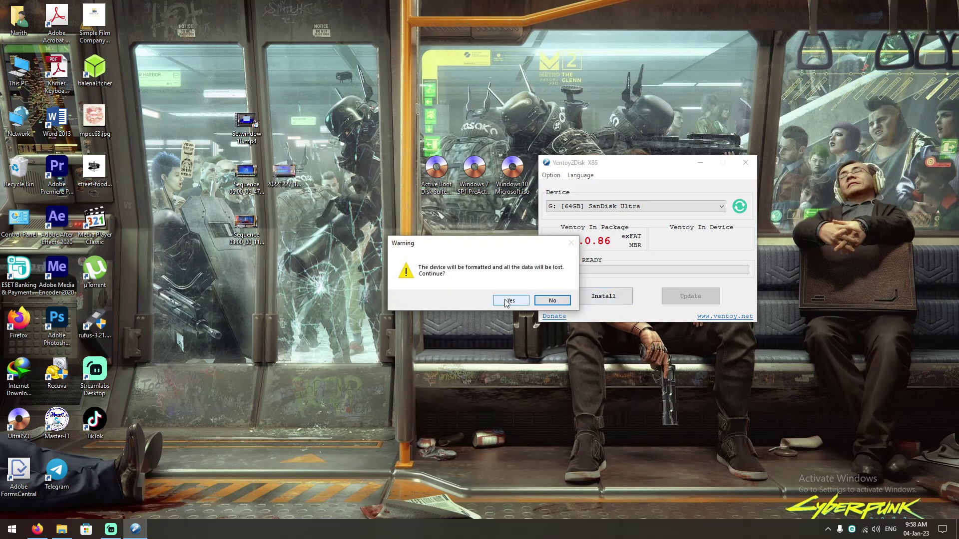
left_click(508, 300)
left_click(514, 300)
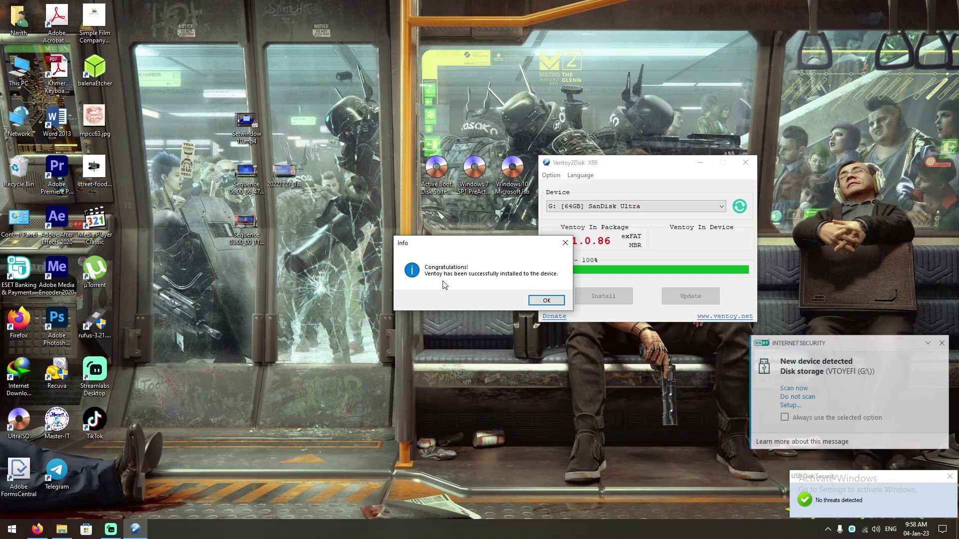
left_click(545, 301)
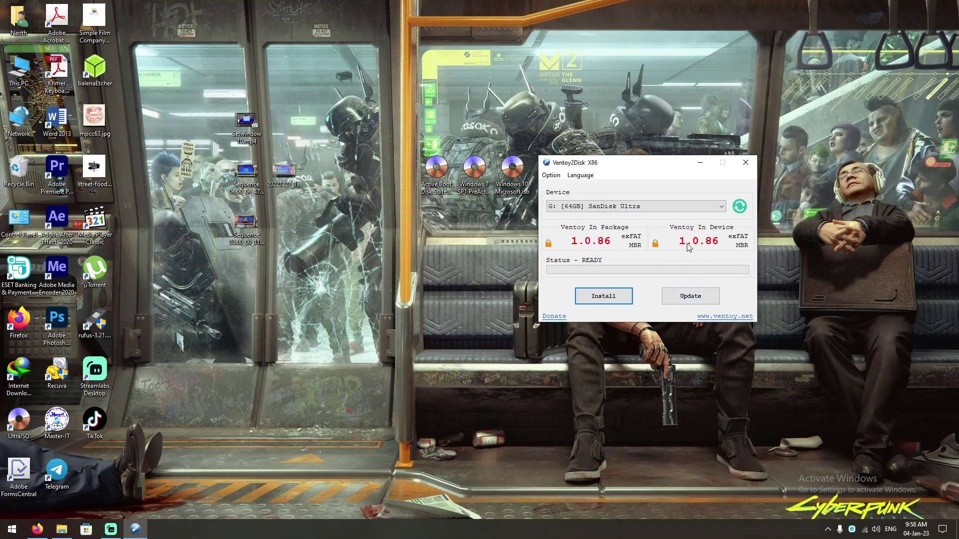
left_click(745, 163)
Step: Copy the Active Boot Disk Suite, Windows 7 SP1 and Windows 10 ISO files from the desktop to the Ventoy (G:) drive
double_click(19, 70)
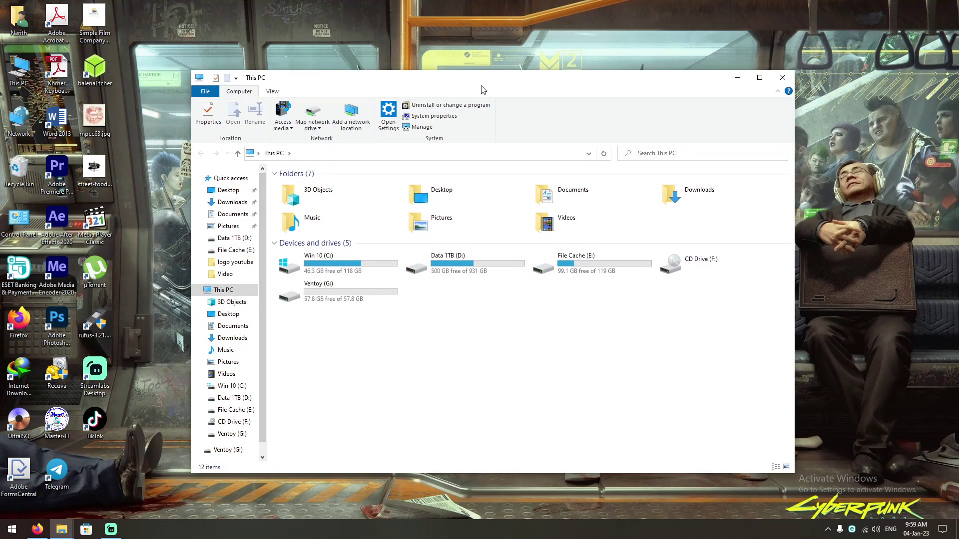
left_click_drag(481, 91, 821, 93)
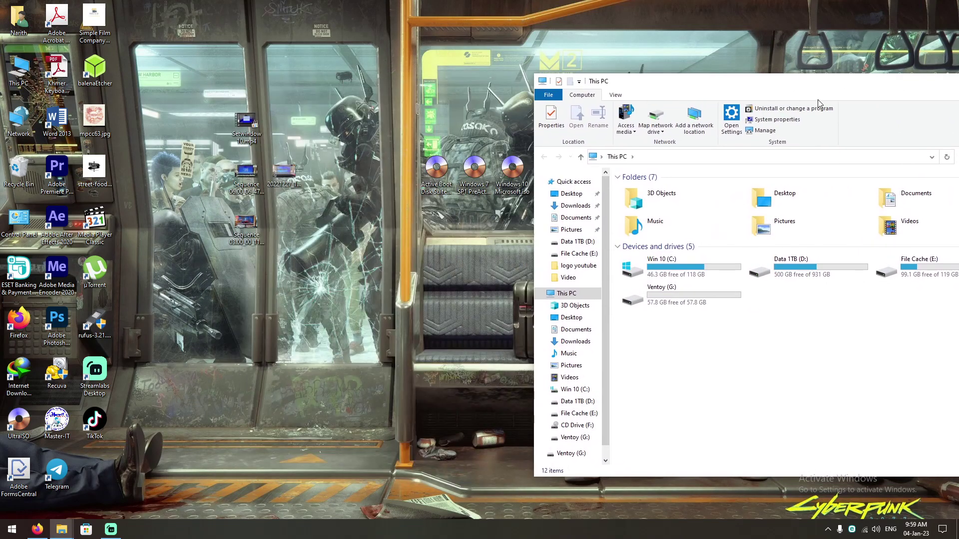
double_click(693, 306)
left_click_drag(522, 204, 669, 316)
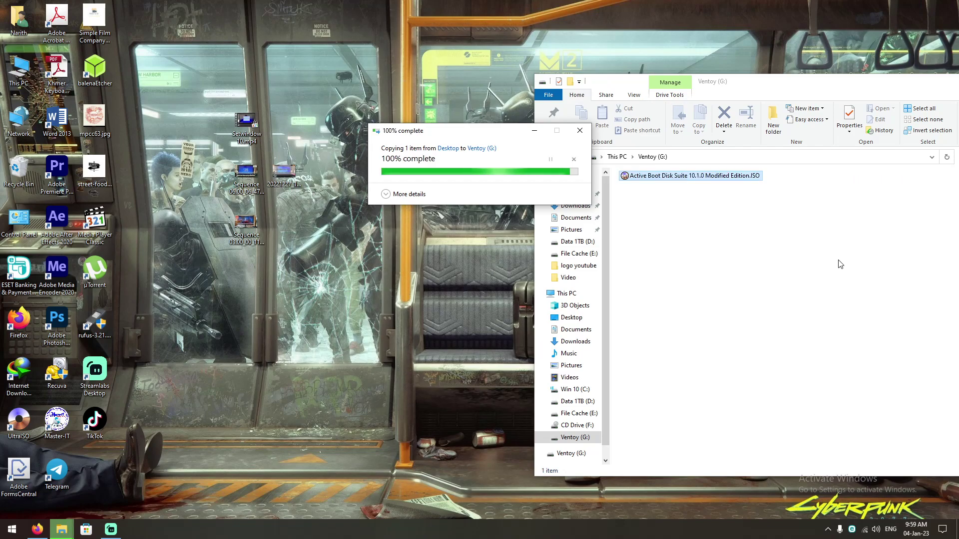
left_click_drag(436, 170, 681, 242)
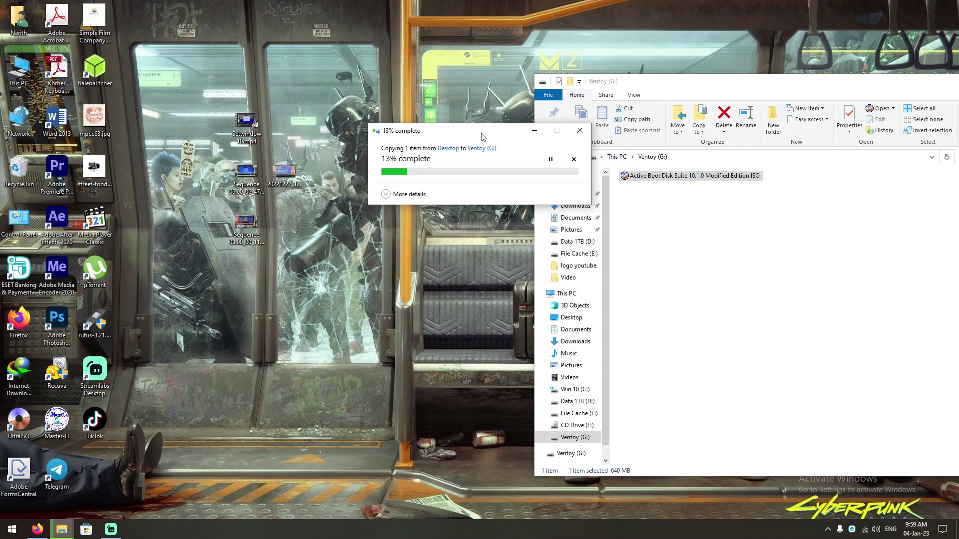
left_click_drag(483, 137, 426, 225)
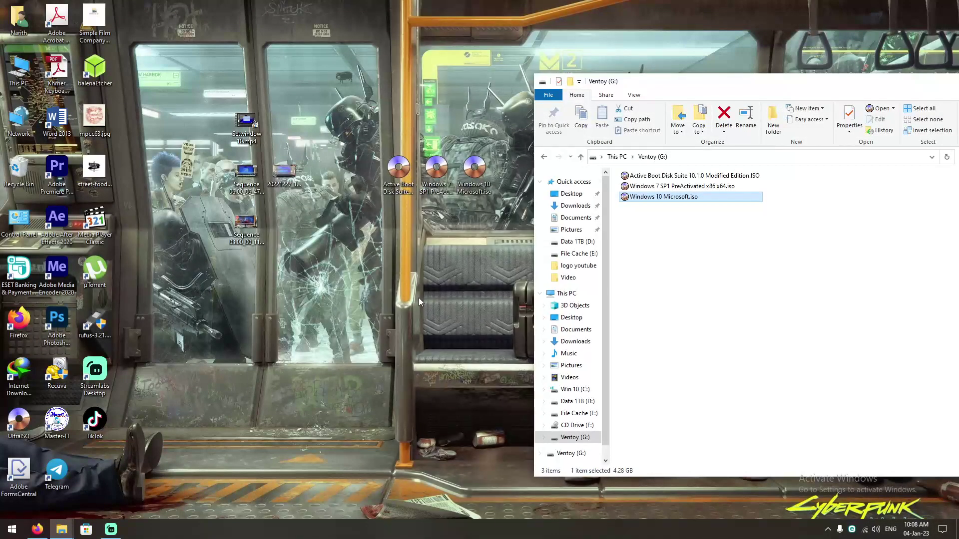
Step: Open This PC to compare the Ventoy (G:) drive's capacity with its file window alongside, and close This PC
left_click_drag(803, 85, 755, 94)
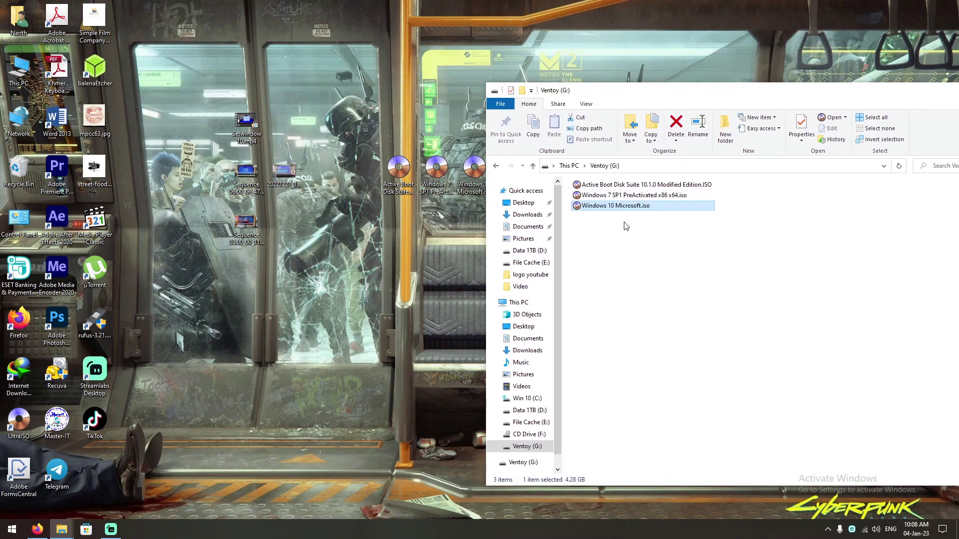
double_click(18, 70)
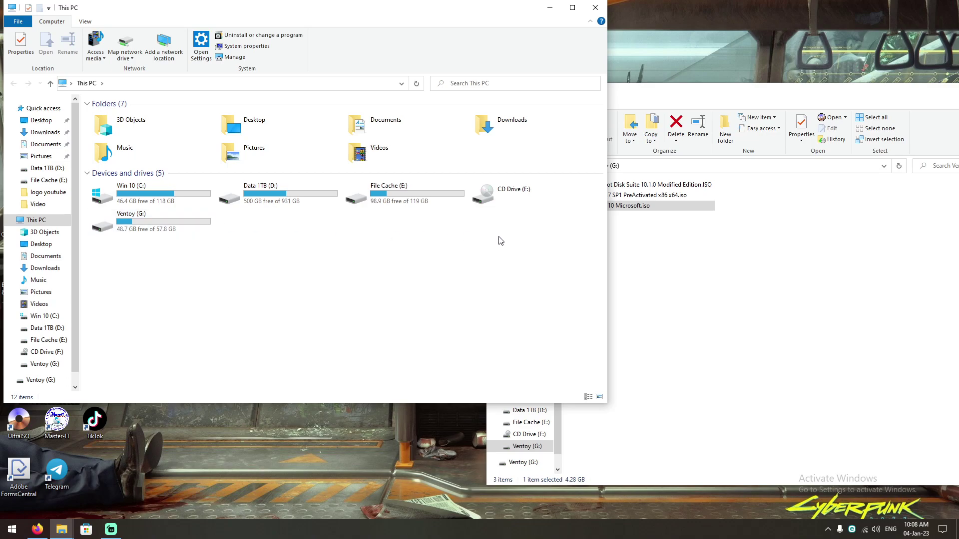
left_click_drag(711, 101, 702, 98)
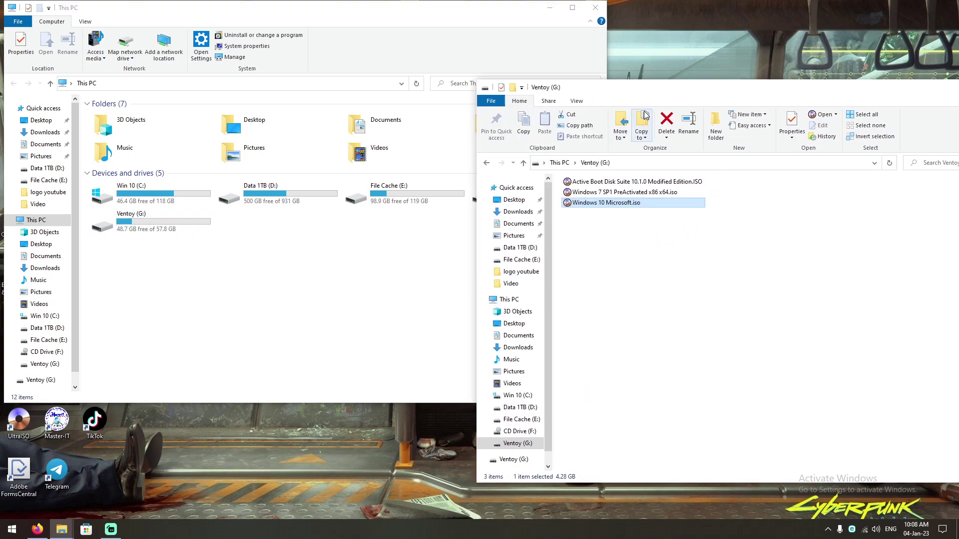
left_click_drag(626, 93, 616, 84)
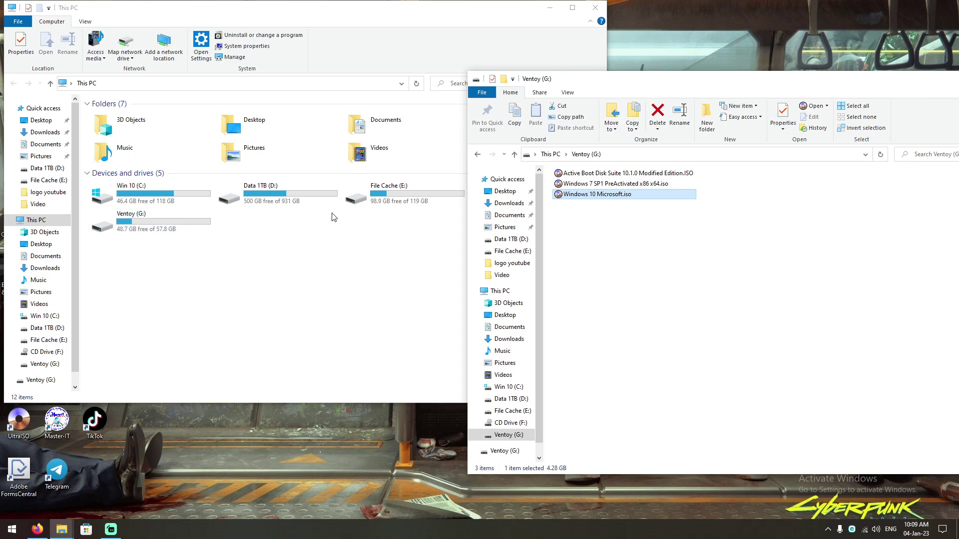
left_click(595, 8)
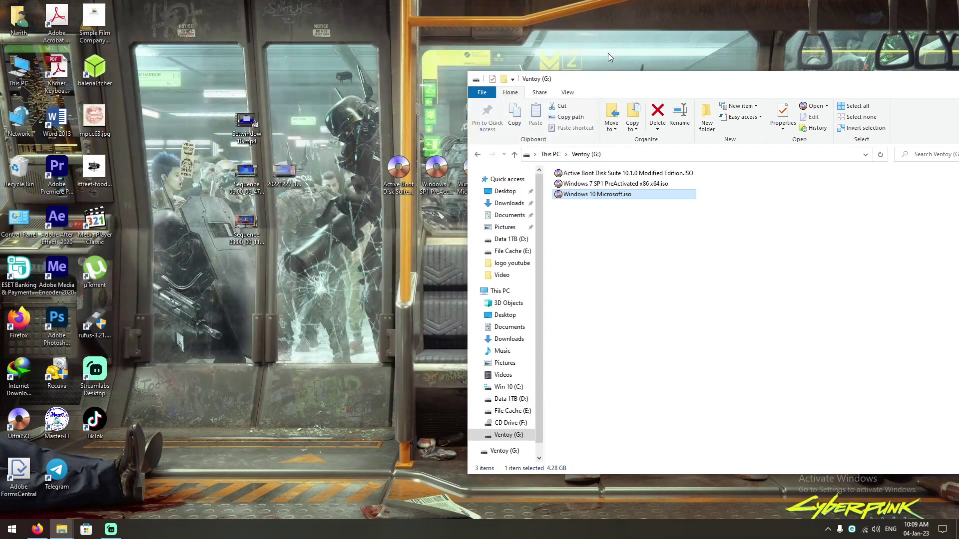
left_click_drag(668, 88, 572, 98)
left_click_drag(794, 96, 720, 87)
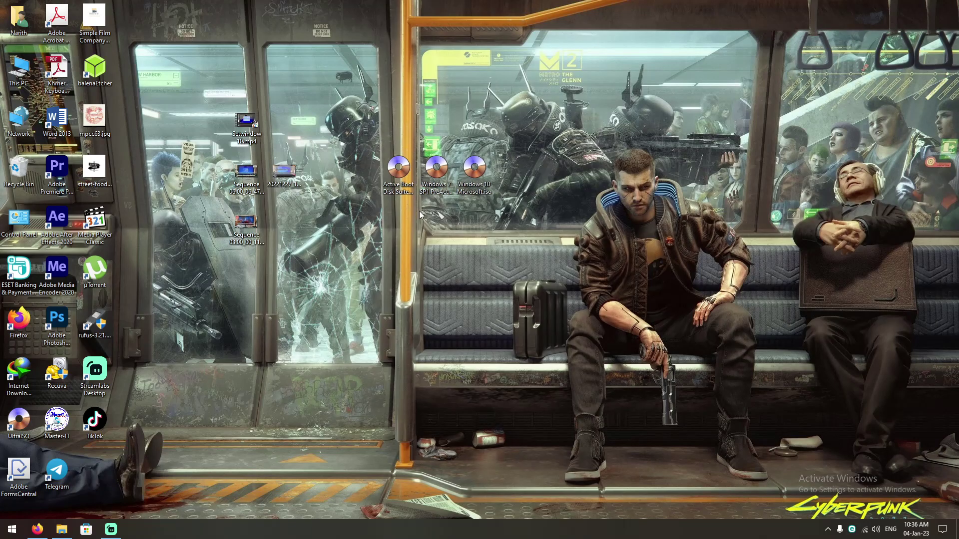
Step: Open the Ventoy (G:) drive from This PC to check its ISO files, and close the window
double_click(23, 70)
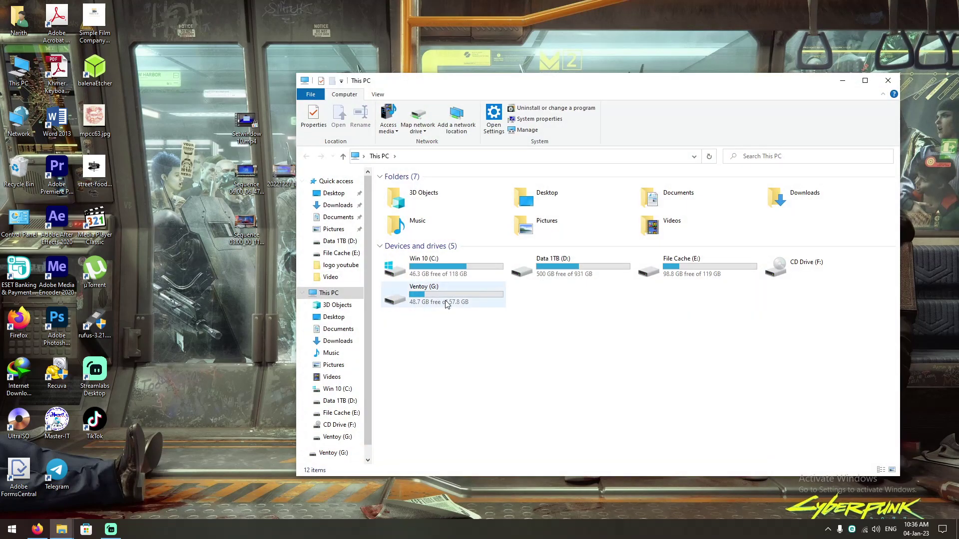
double_click(447, 303)
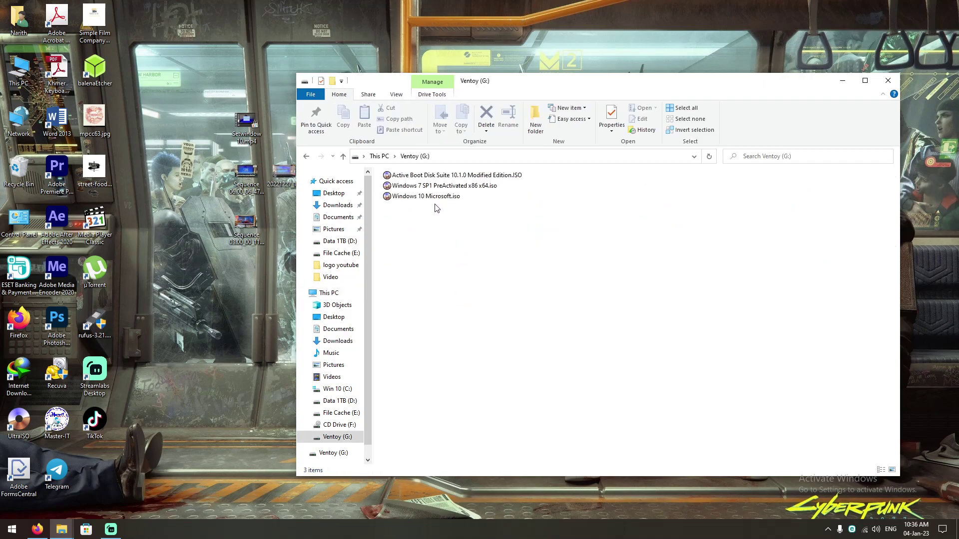
left_click(888, 81)
Step: Examine the partitions of the removable Disk 3 in Disk Management, and close Computer Management
right_click(21, 65)
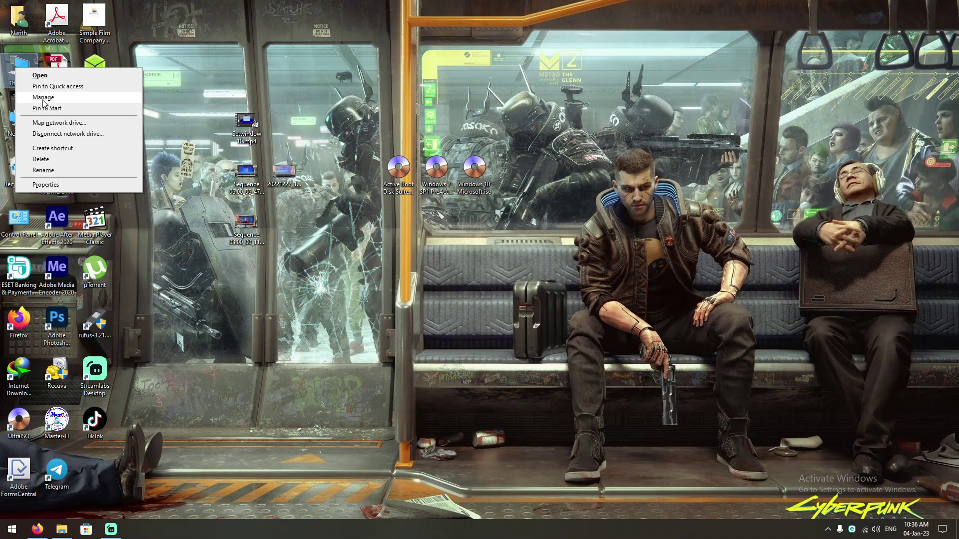
left_click(49, 98)
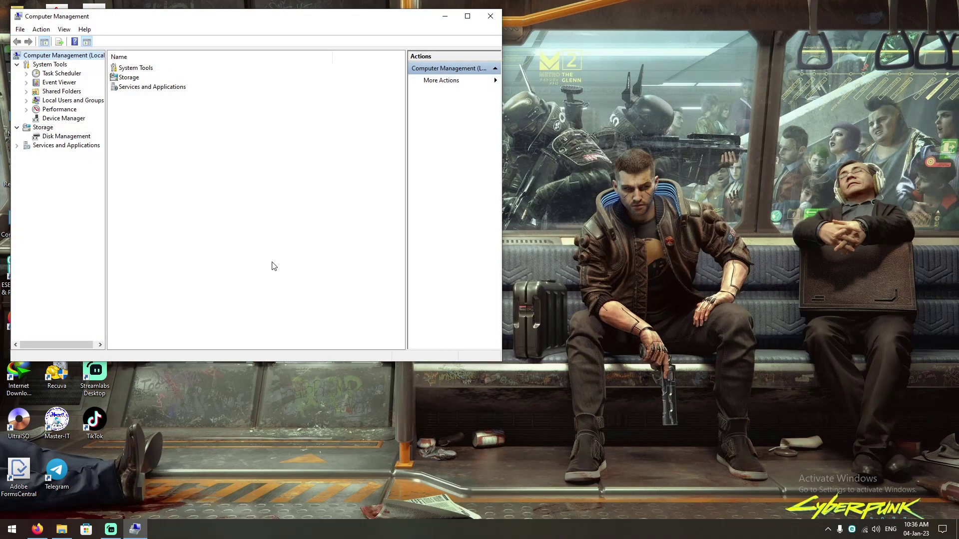
left_click(67, 136)
left_click_drag(300, 20, 405, 26)
left_click_drag(507, 230, 443, 294)
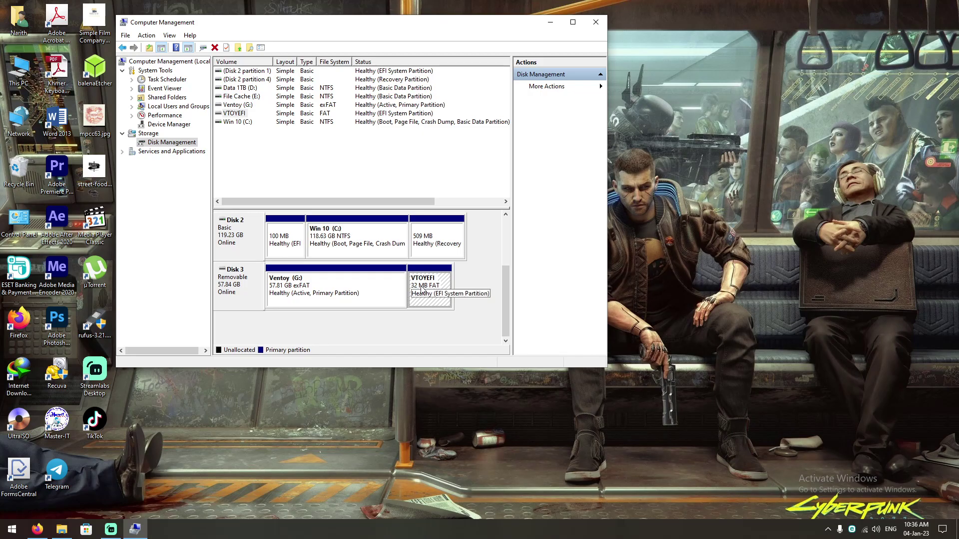
left_click(595, 22)
Step: Open the Ventoy (G:) drive, and read the Tested OS Series list on the Ventoy website in Firefox before closing the browser
double_click(18, 70)
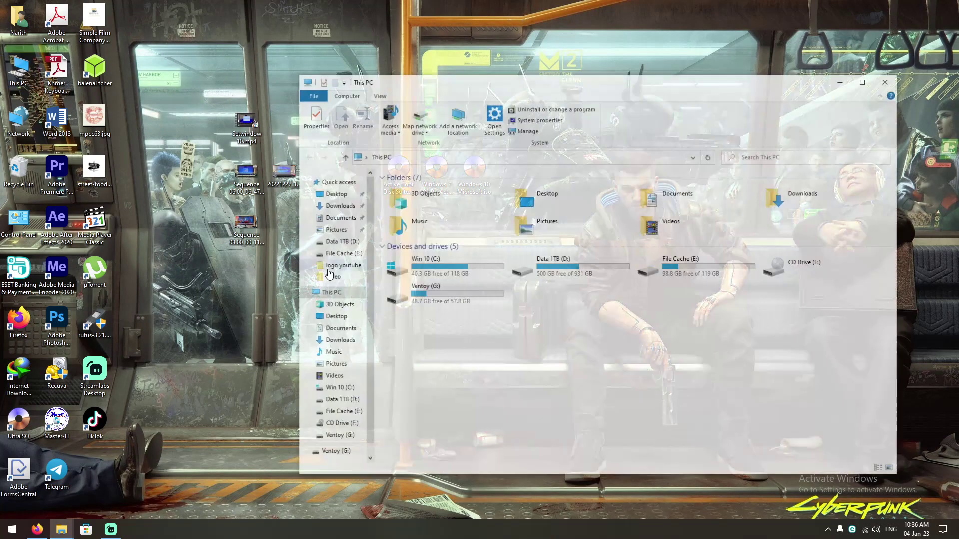
double_click(465, 304)
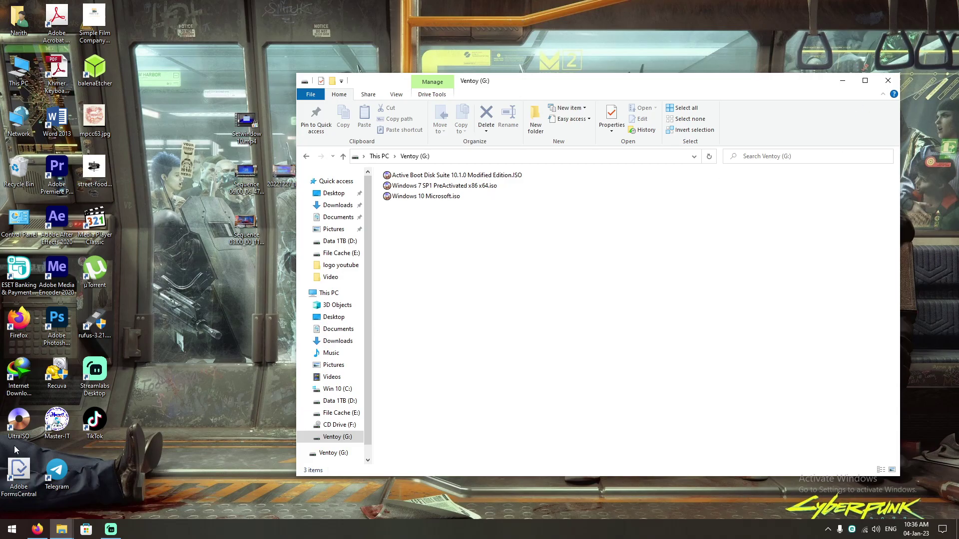
left_click(37, 530)
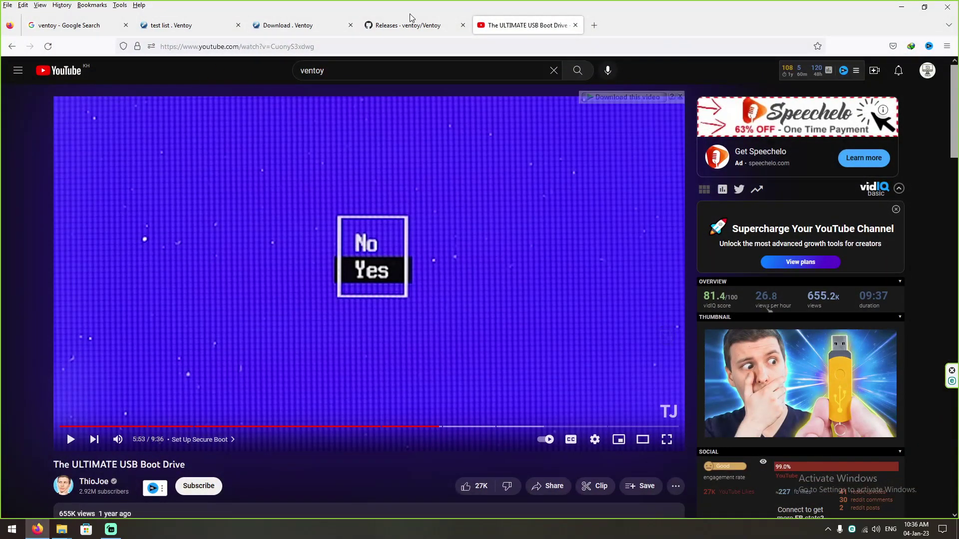
left_click(176, 31)
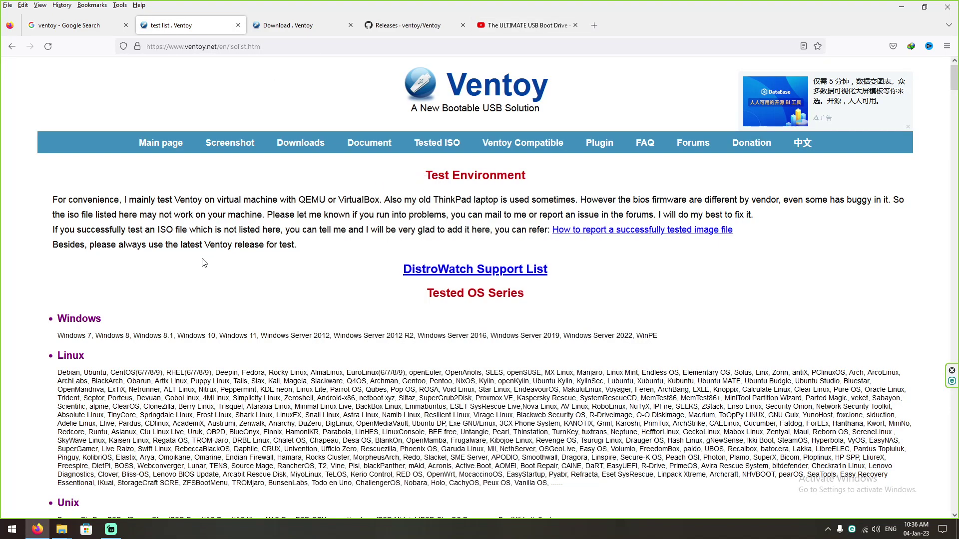
scroll(204, 250, "down", 2)
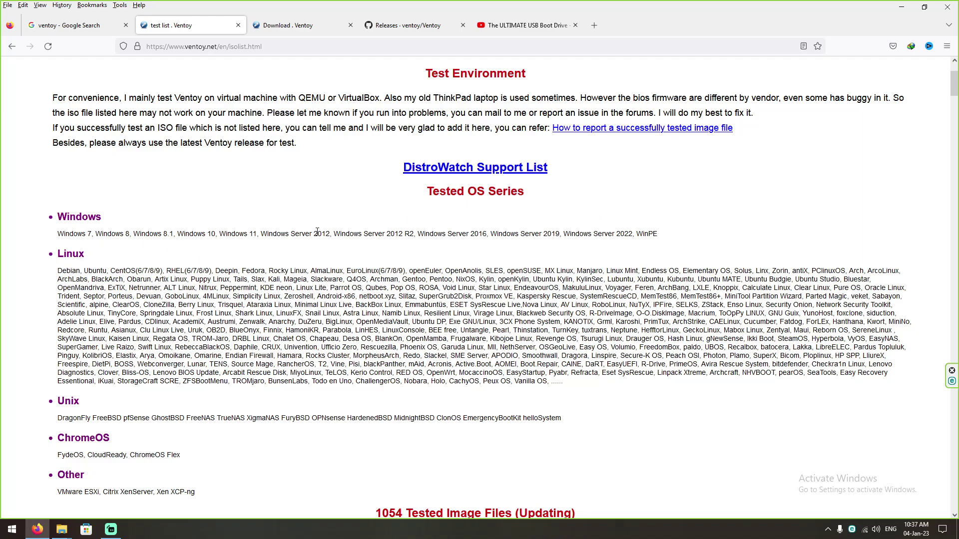
left_click(948, 7)
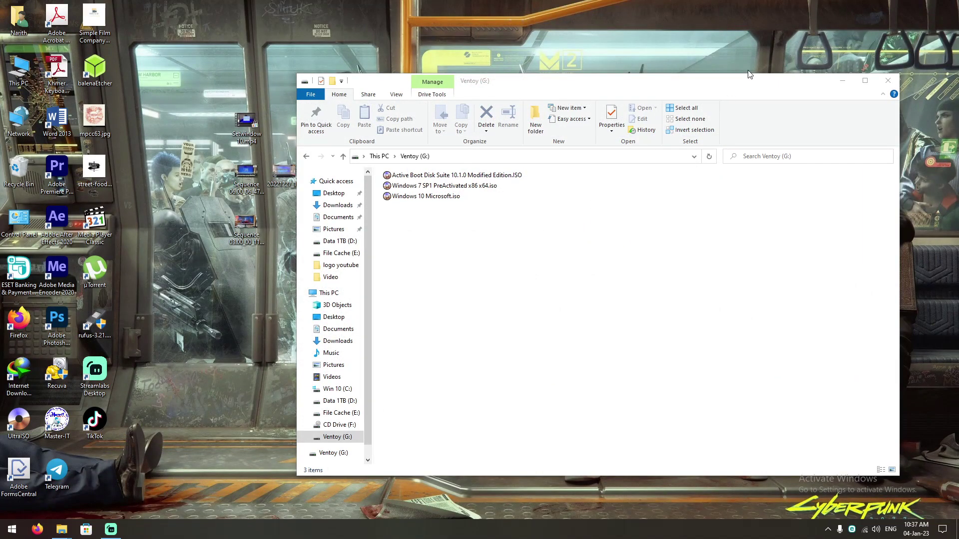
left_click_drag(750, 83, 736, 64)
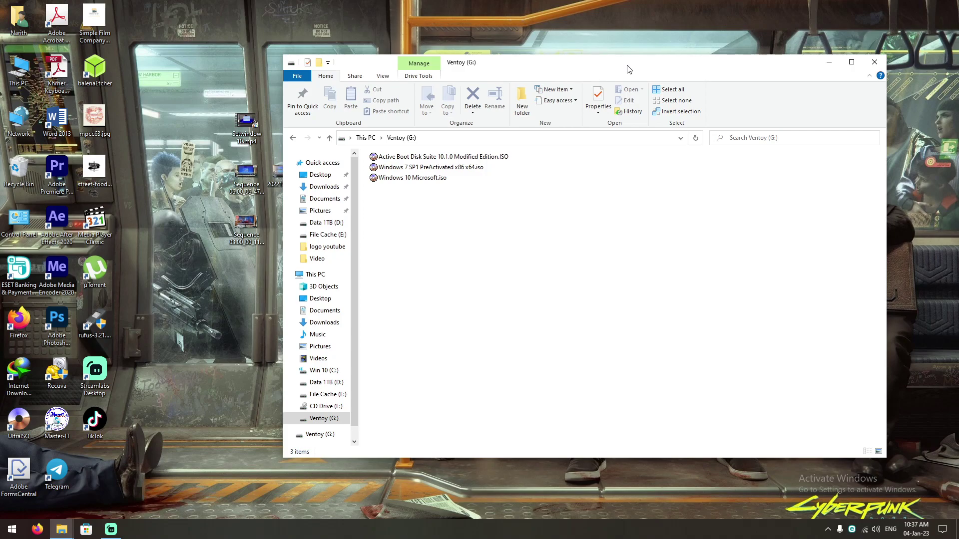
left_click_drag(628, 69, 704, 74)
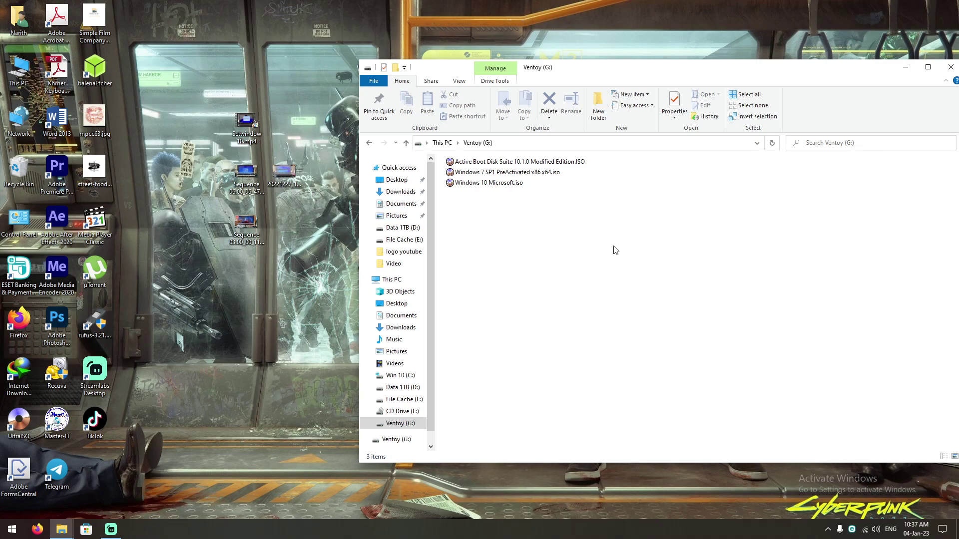
left_click_drag(851, 85, 665, 160)
left_click(763, 150)
right_click(666, 111)
left_click(691, 142)
right_click(634, 125)
left_click(657, 152)
right_click(651, 132)
left_click(669, 161)
right_click(670, 156)
left_click(689, 186)
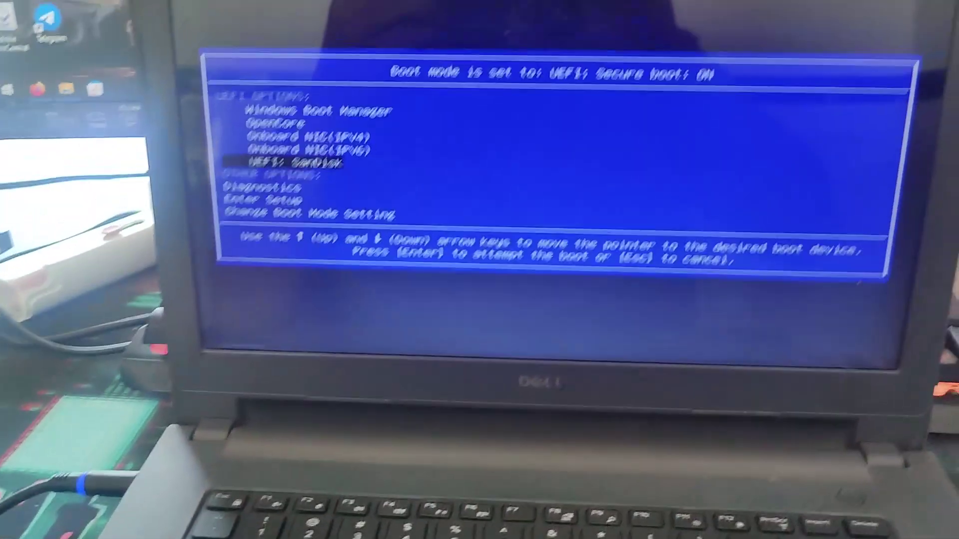
Step: Boot the laptop from the UEFI: SanDisk entry, dismiss the verification error and choose to enroll a key from disk in MOK management
key("Return")
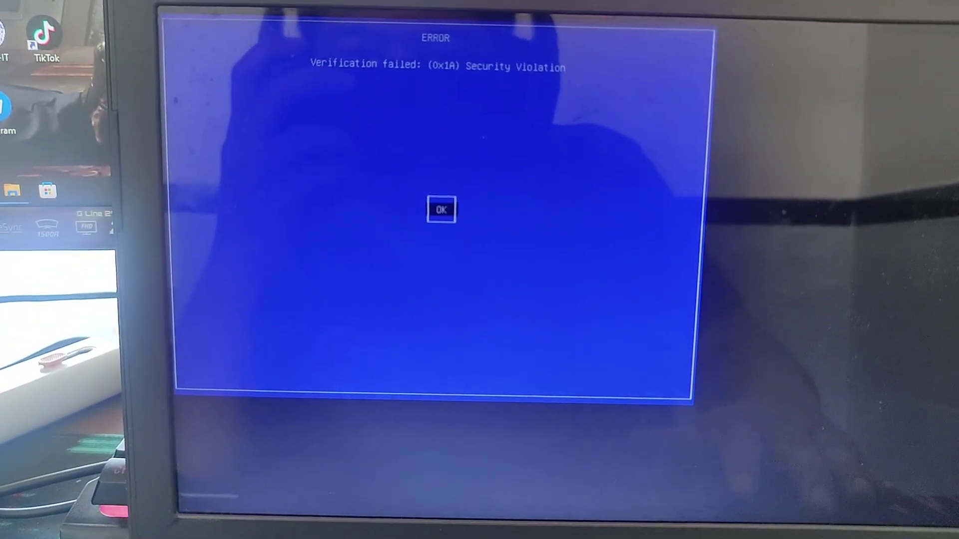
key("Return")
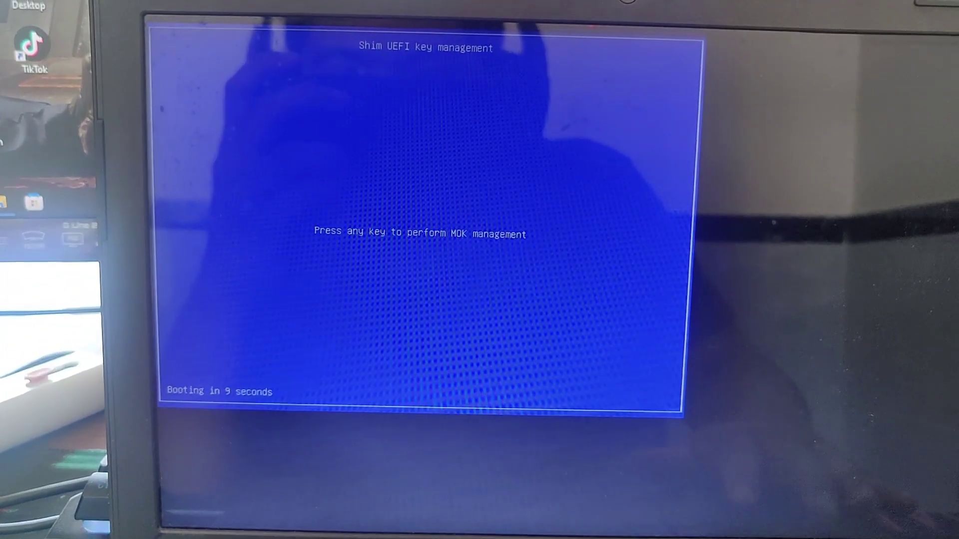
key("Return")
key("Down")
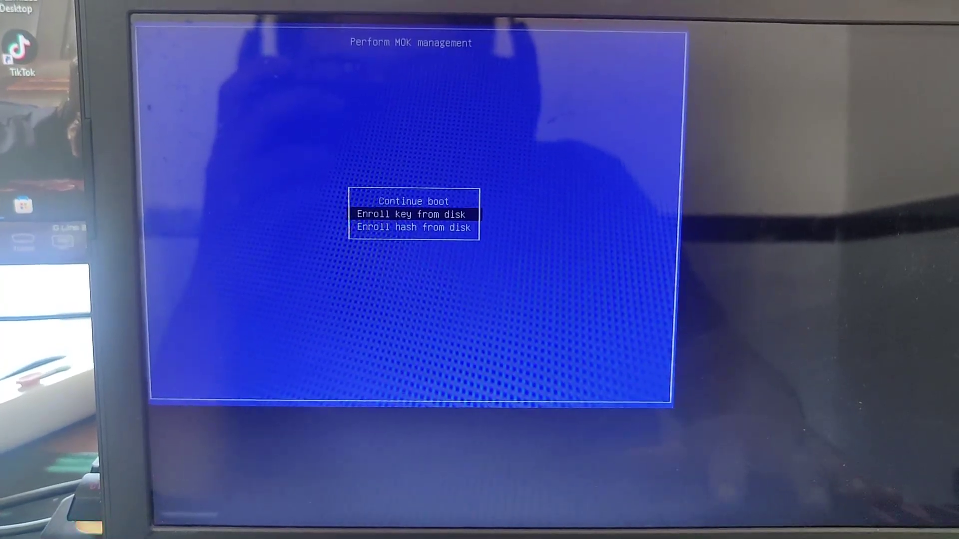
key("Return")
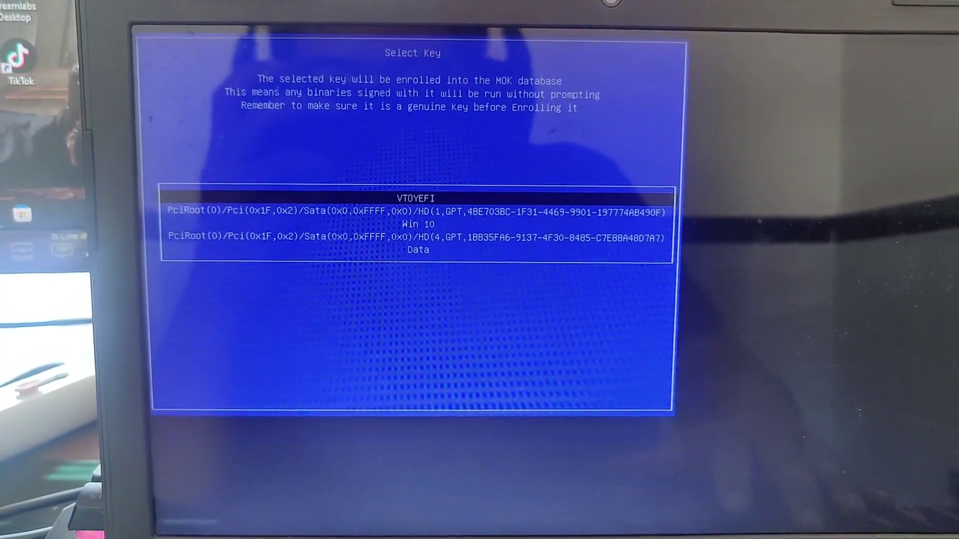
Step: Enroll ENROLL_THIS_KEY_IN_MOKMANAGER.cer from the VTOYEFI partition and reboot the laptop
key("Return")
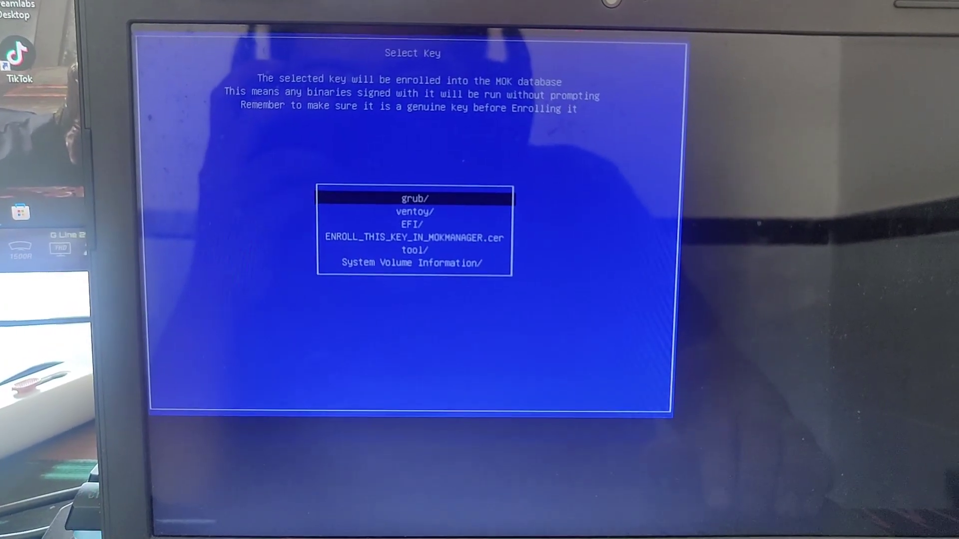
key("Down")
key("Down")
key("Down")
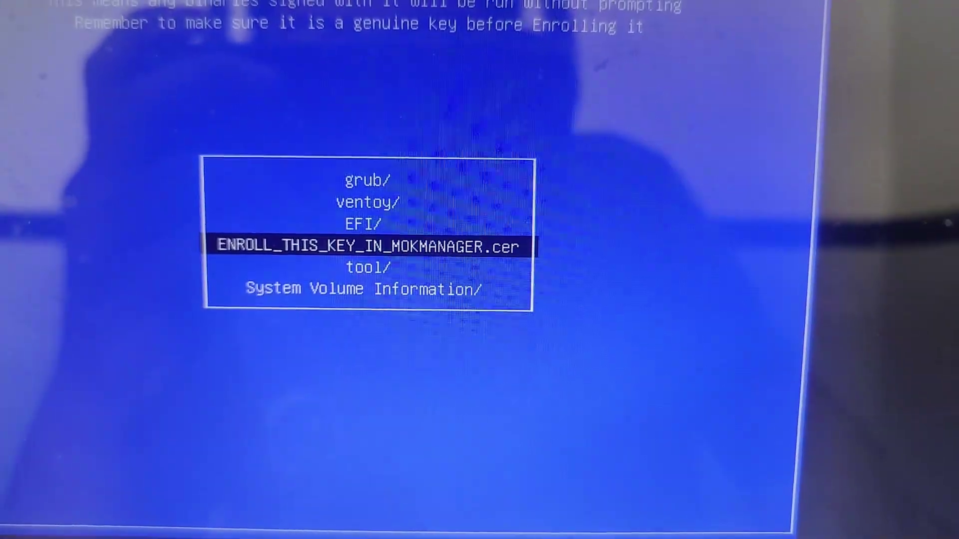
key("Return")
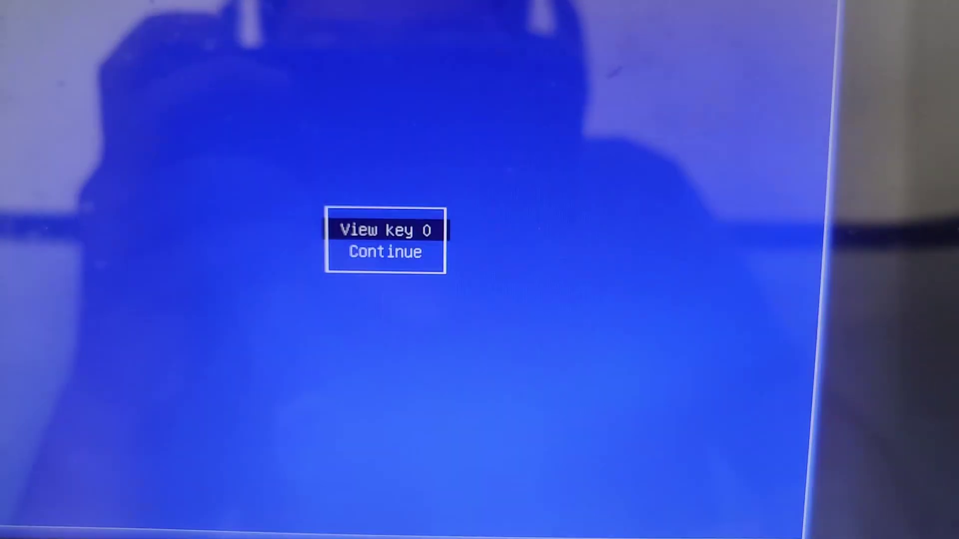
key("Down")
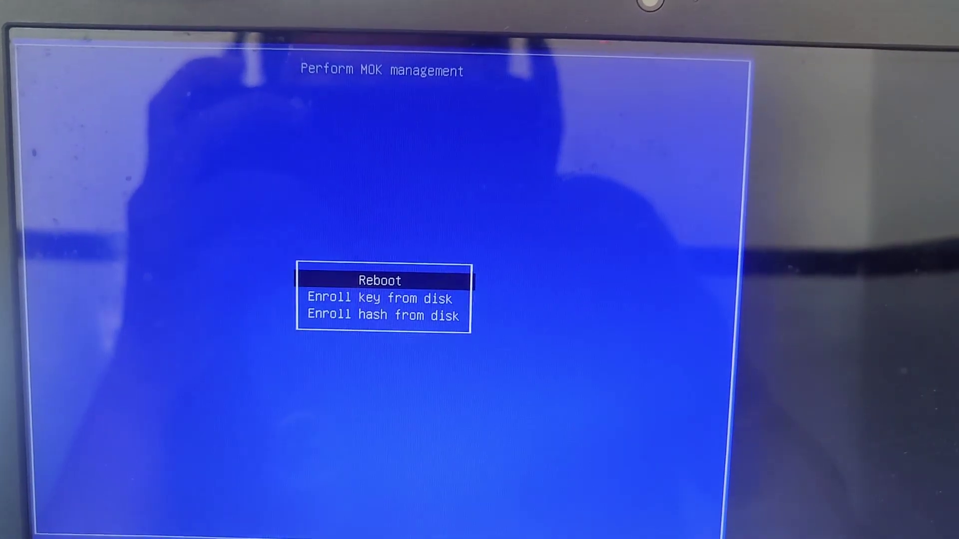
key("Return")
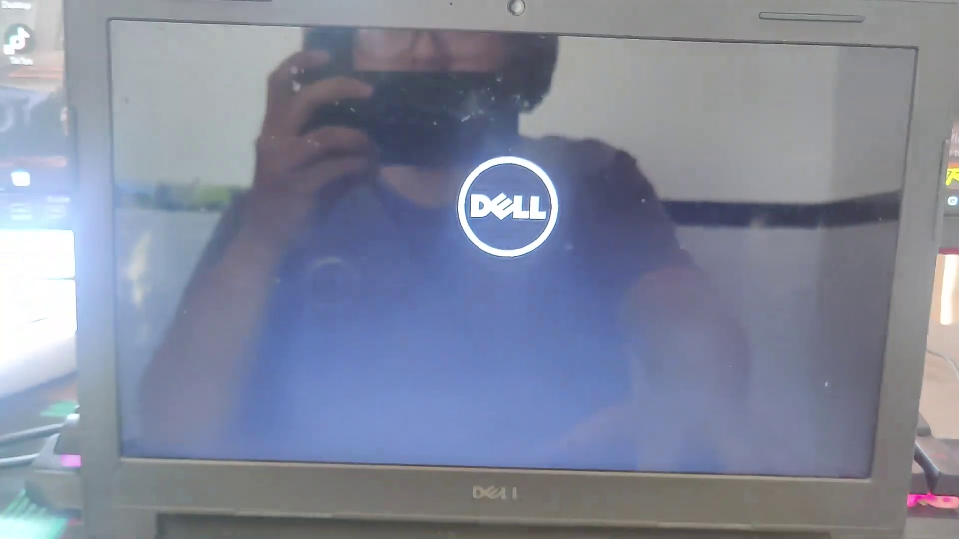
Step: Bring up the laptop's boot menu at startup and boot from the UEFI: SanDisk entry
key("F12")
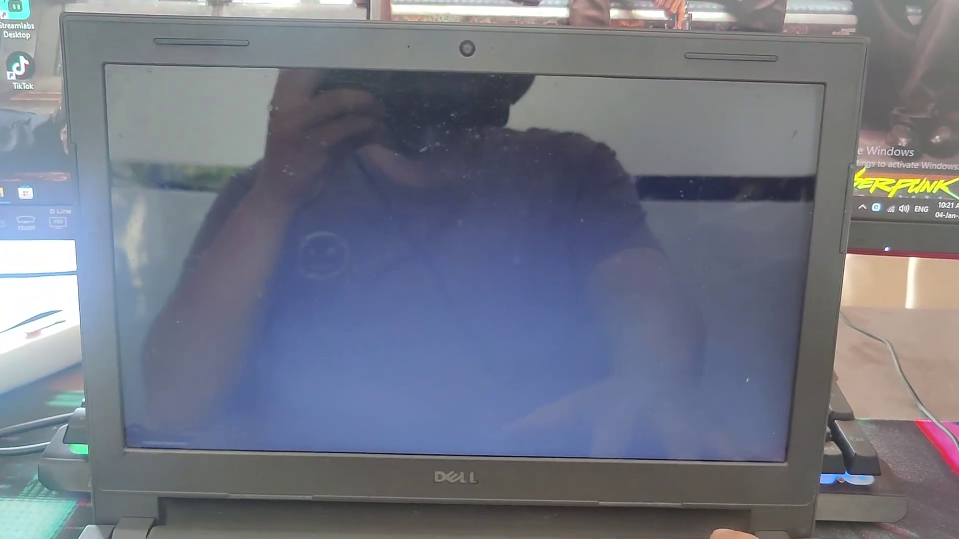
key("Down")
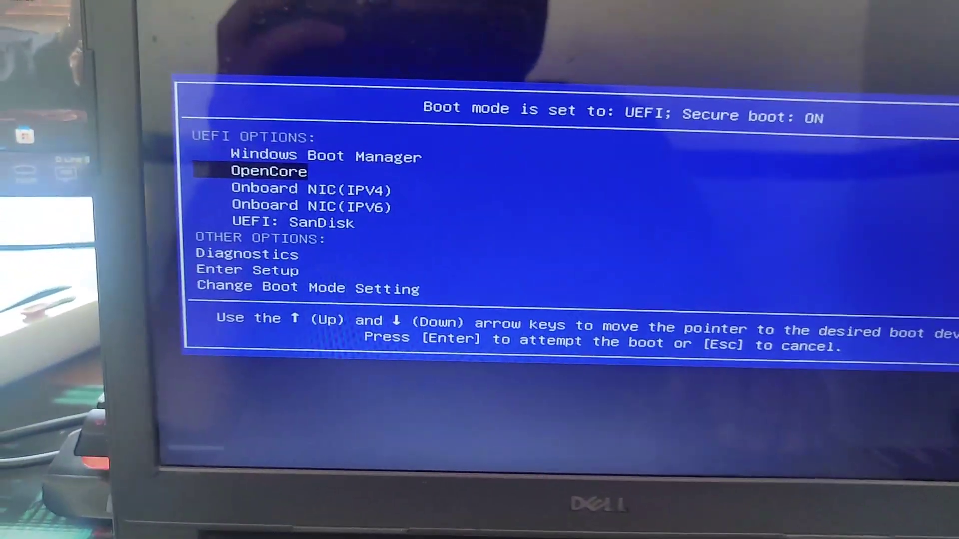
key("Down")
key("Down")
key("Down")
key("Return")
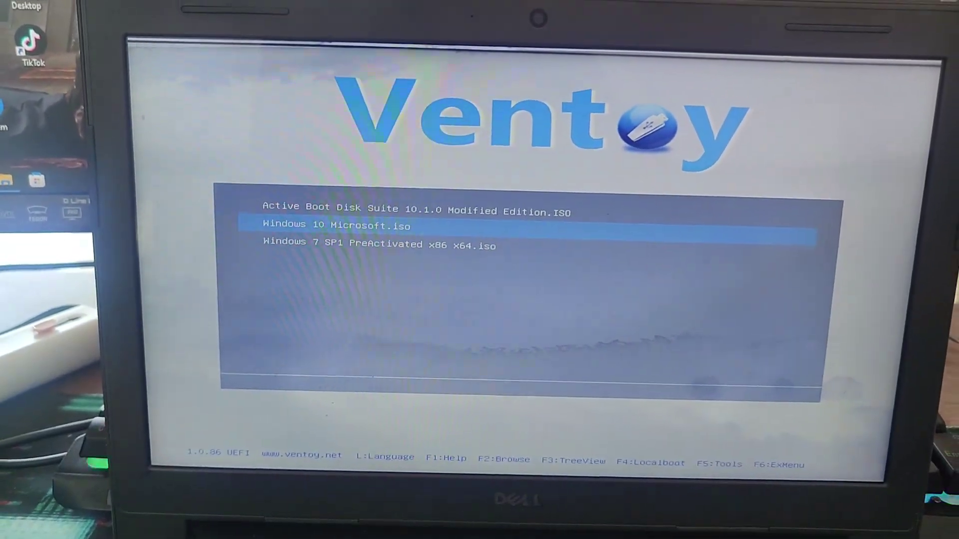
Step: Look through the listed ISO files and boot Active Boot Disk Suite 10.1.0 Modified Edition.ISO in wimboot mode with /sources/boot.wim
key("Up")
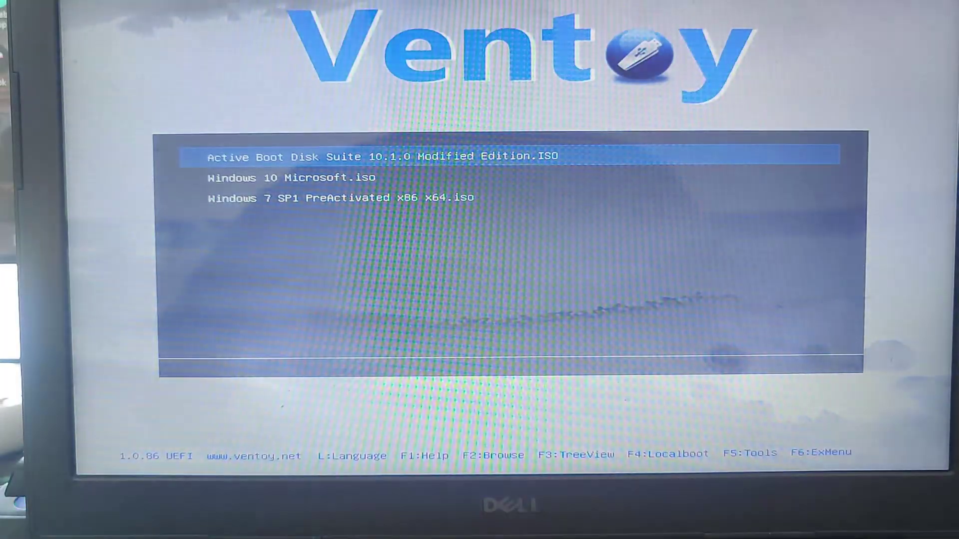
key("Down")
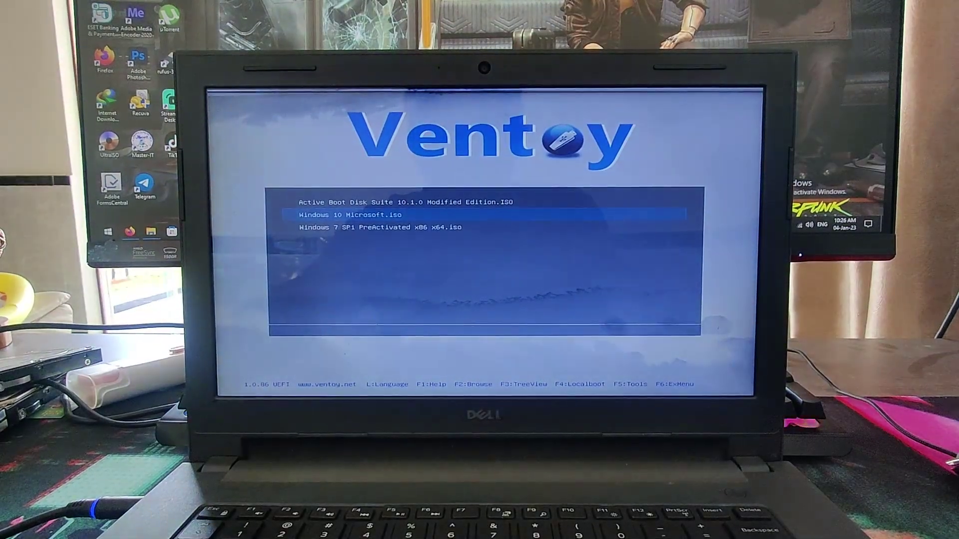
key("Down")
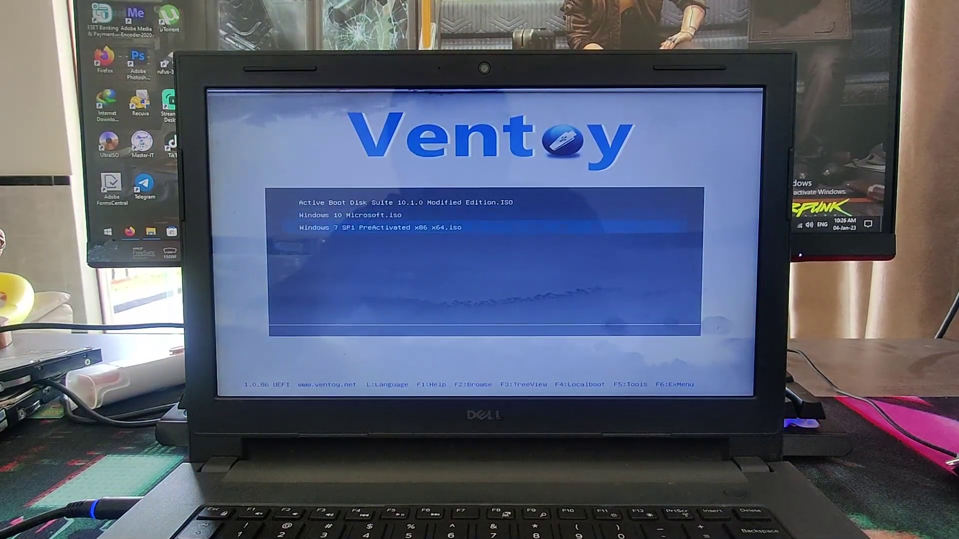
key("Up")
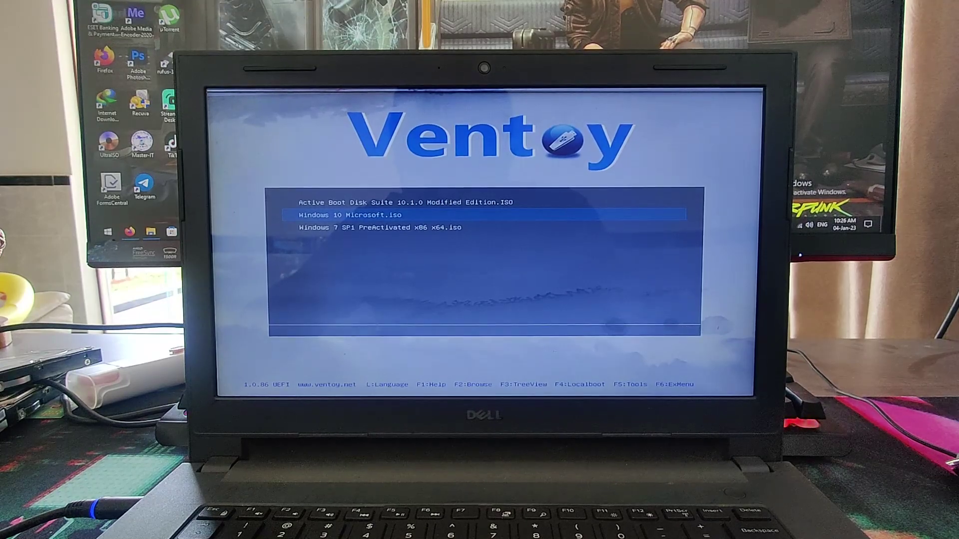
key("Up")
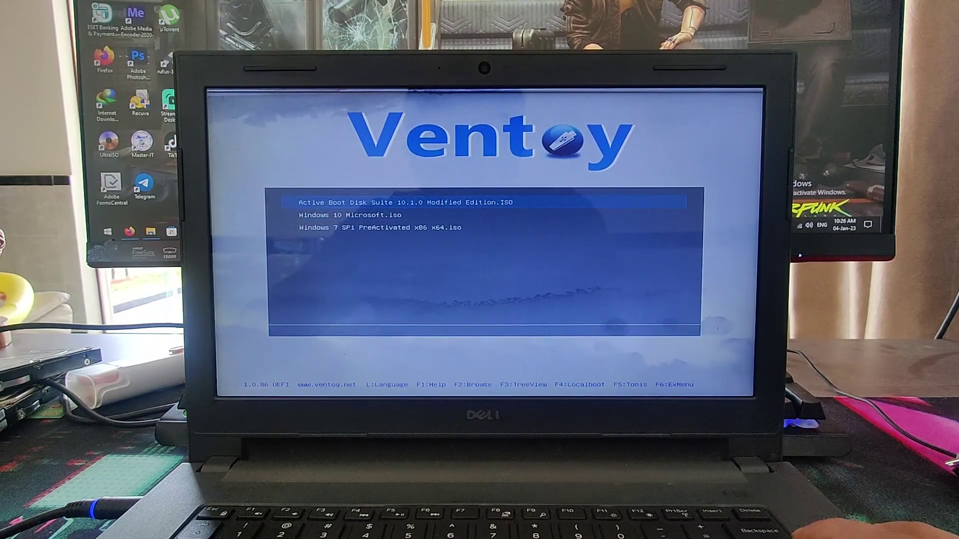
key("Return")
key("Down")
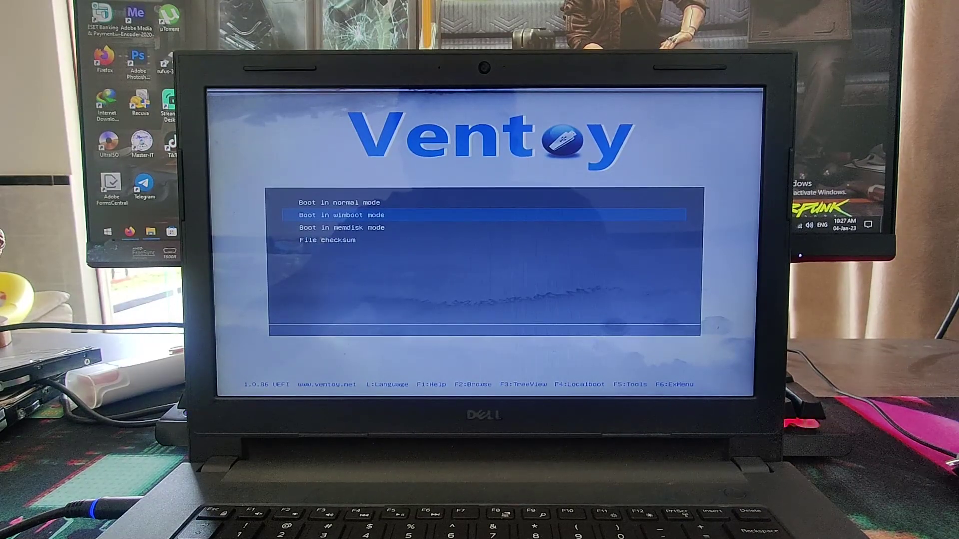
key("Return")
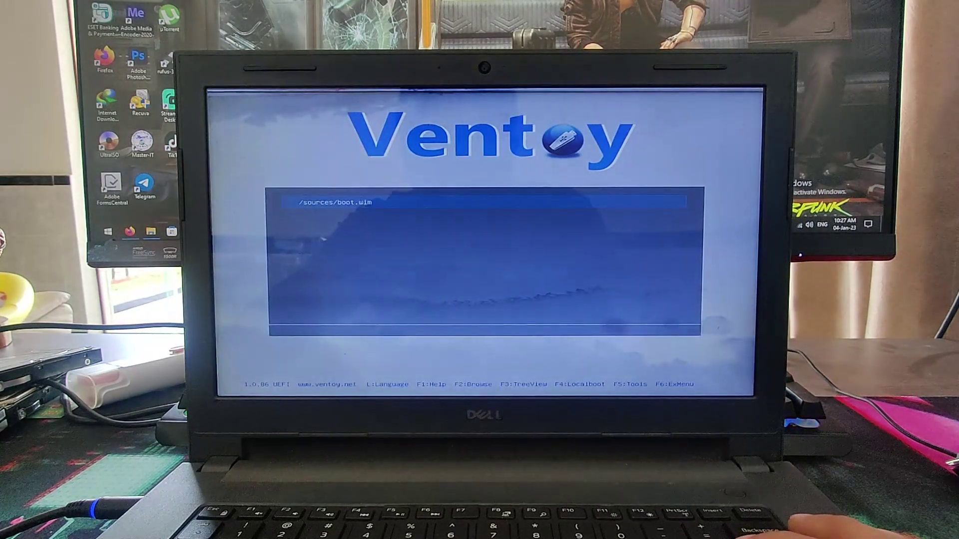
key("Return")
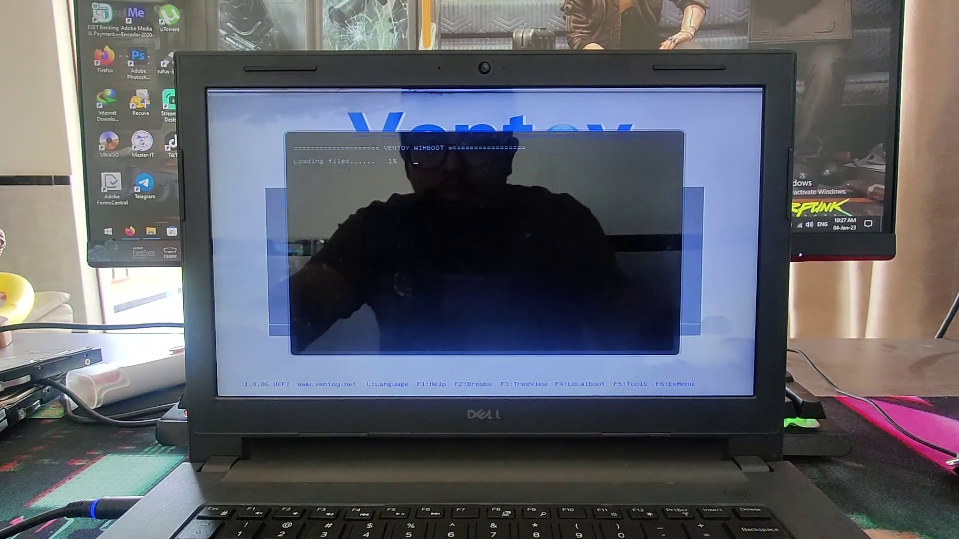